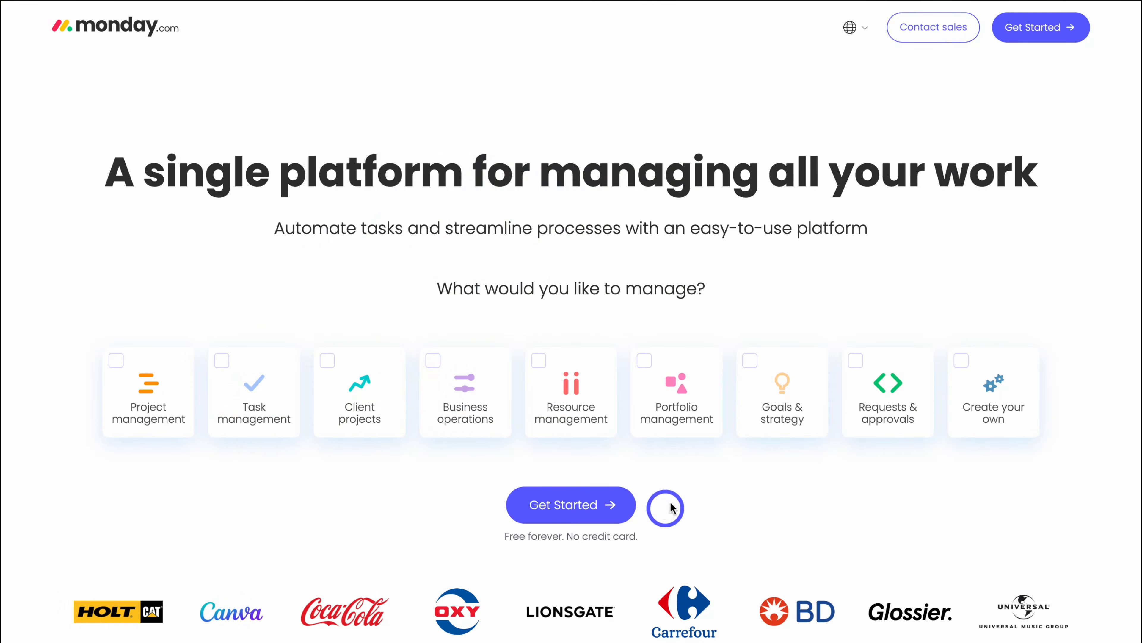
- From the monday.com homepage, go to the monday vibe page under the AI menu
click(119, 35)
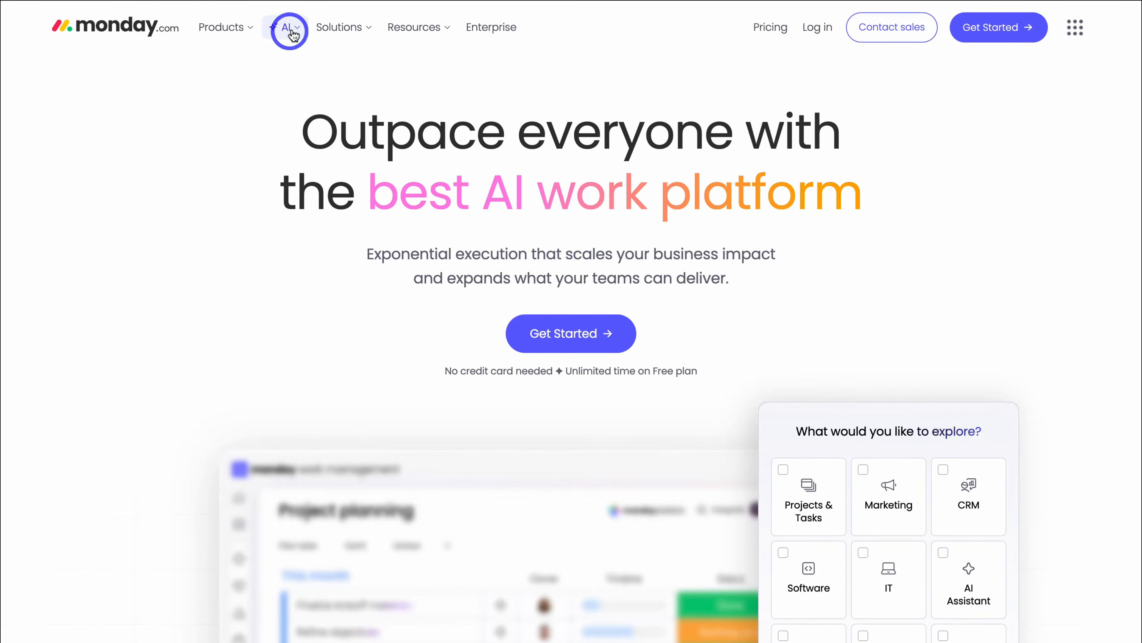
mouse_move(287, 30)
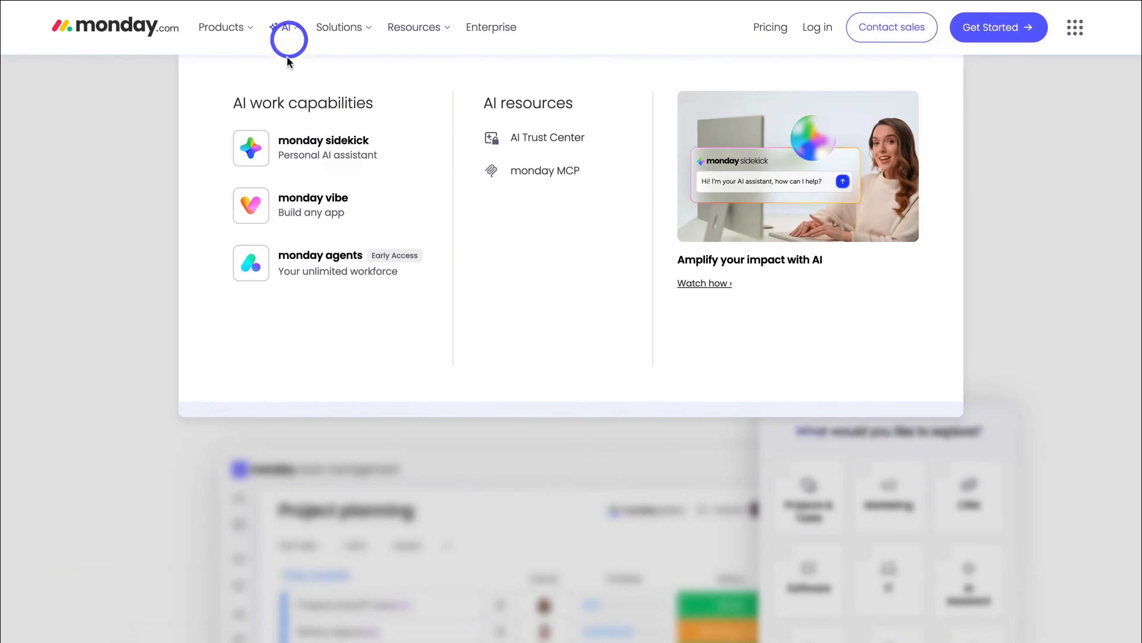
click(372, 203)
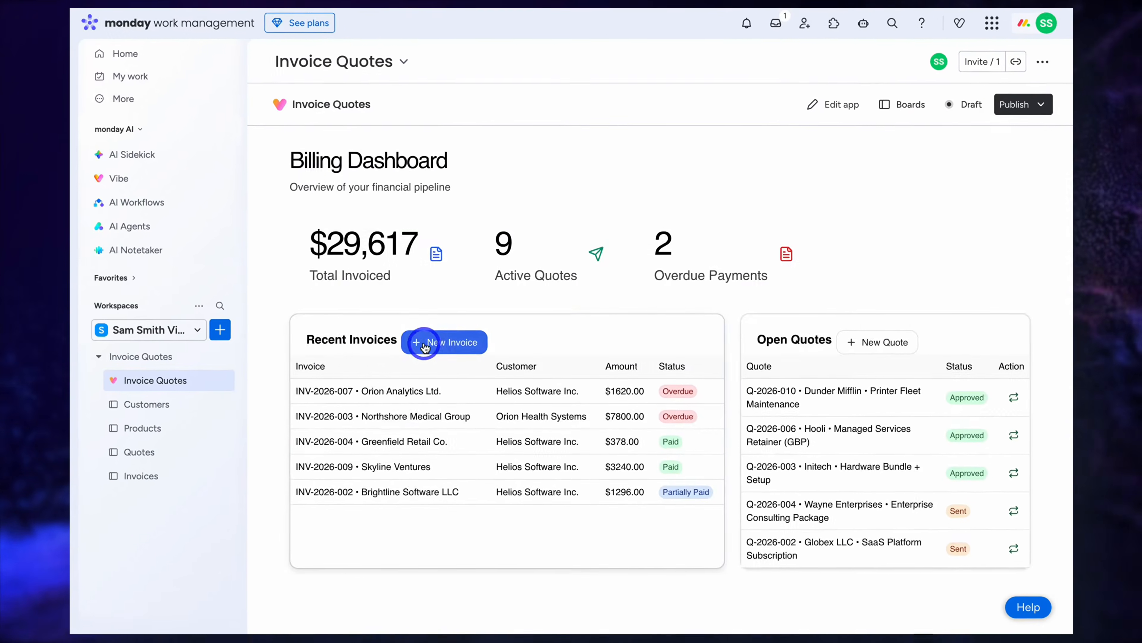
- Start a new invoice and check its customer list, then browse the Customers board groups
click(443, 414)
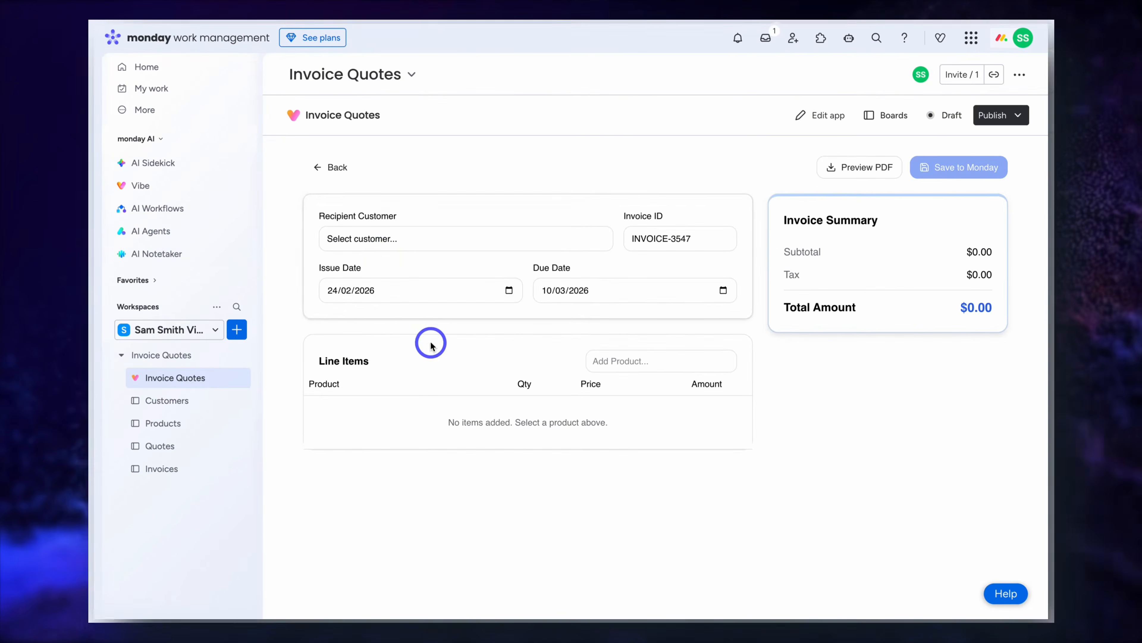
click(378, 240)
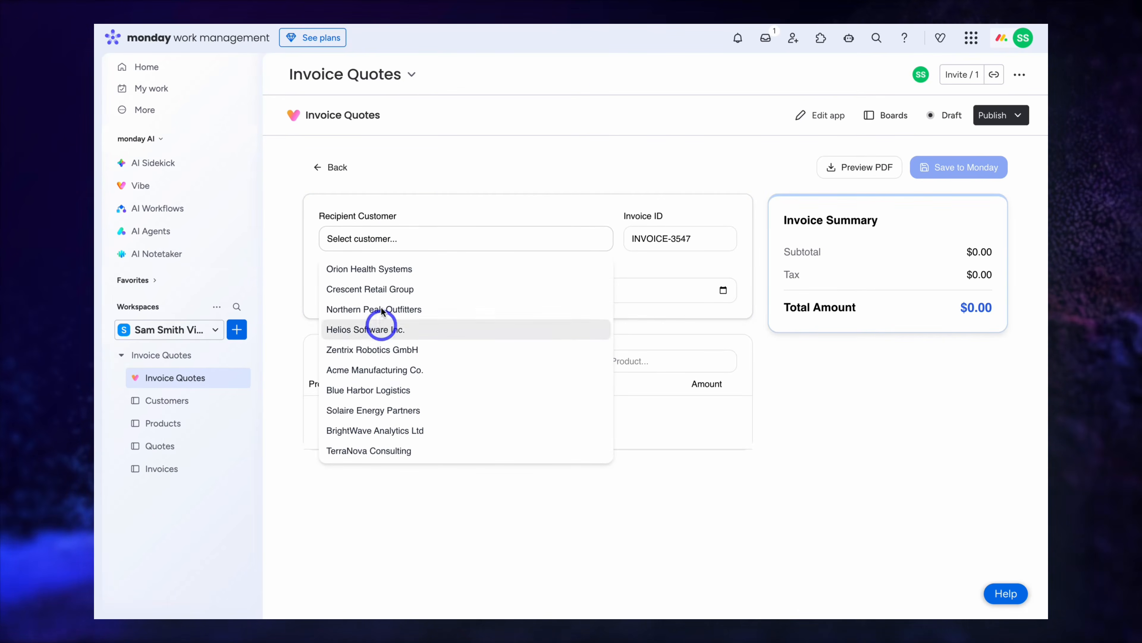
click(281, 487)
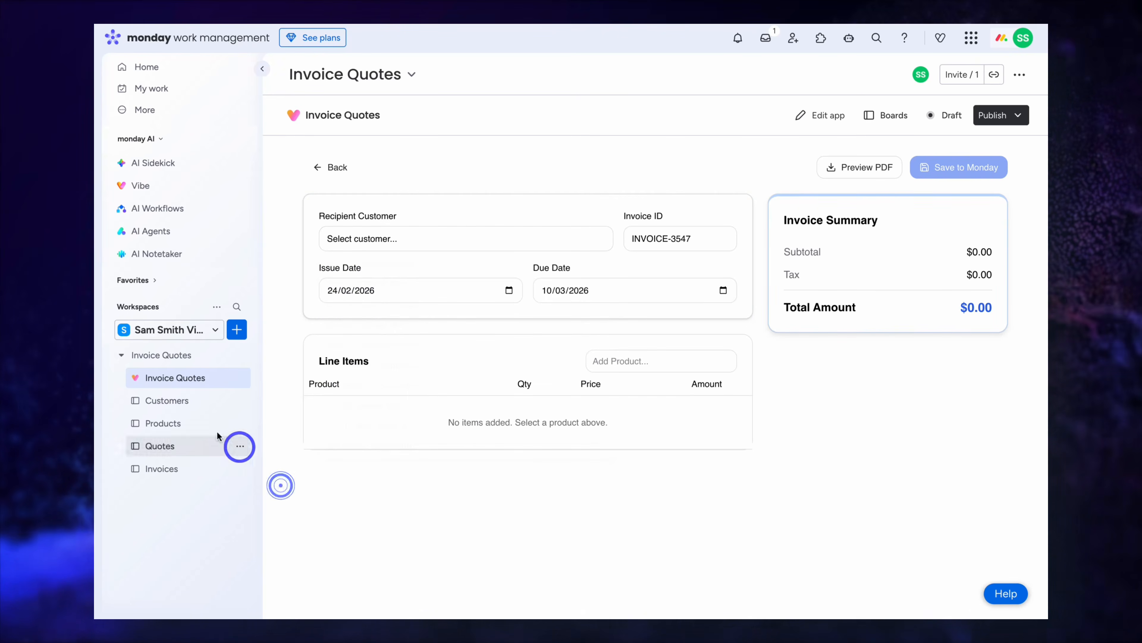
click(186, 401)
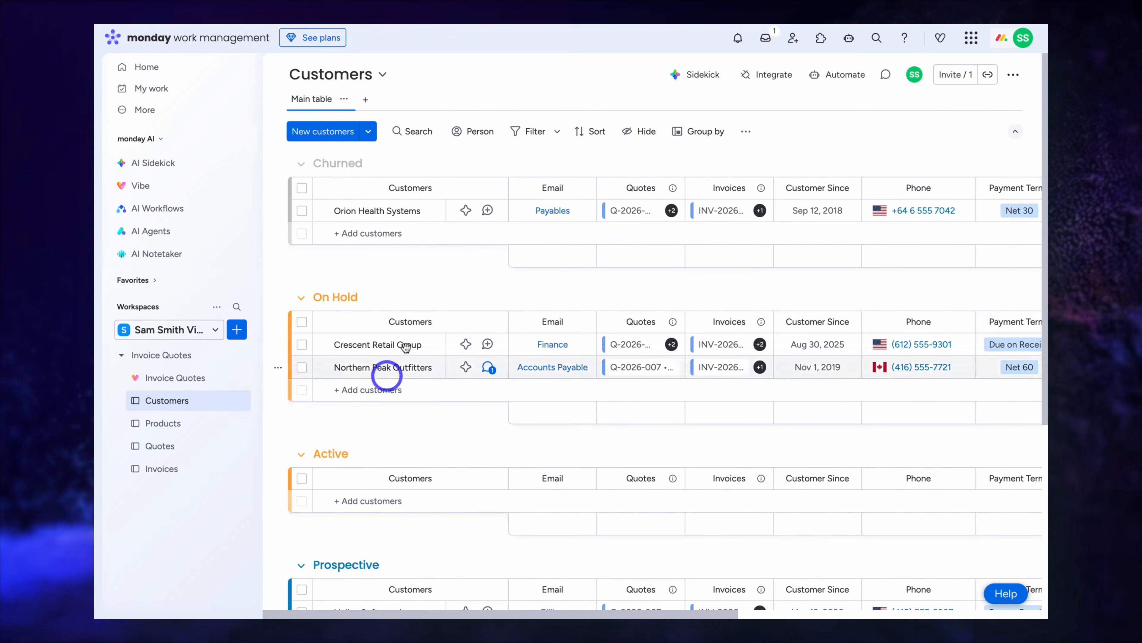
scroll(407, 331, down, 6)
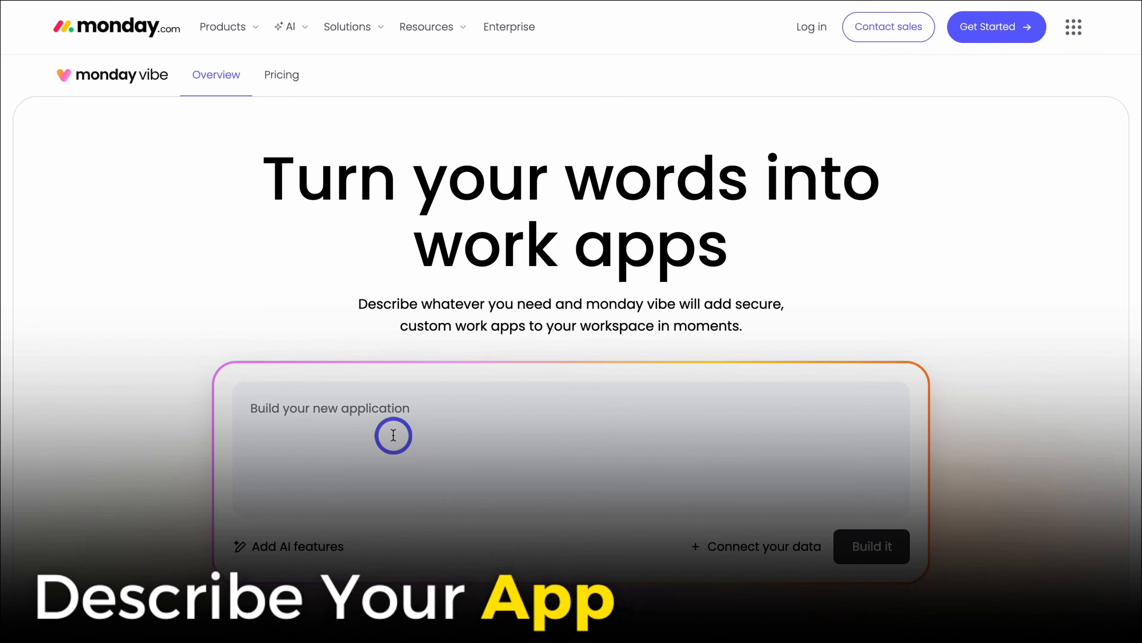
- Write the invoice and quote generator prompt, requesting two-way sync with monday boards
click(393, 435)
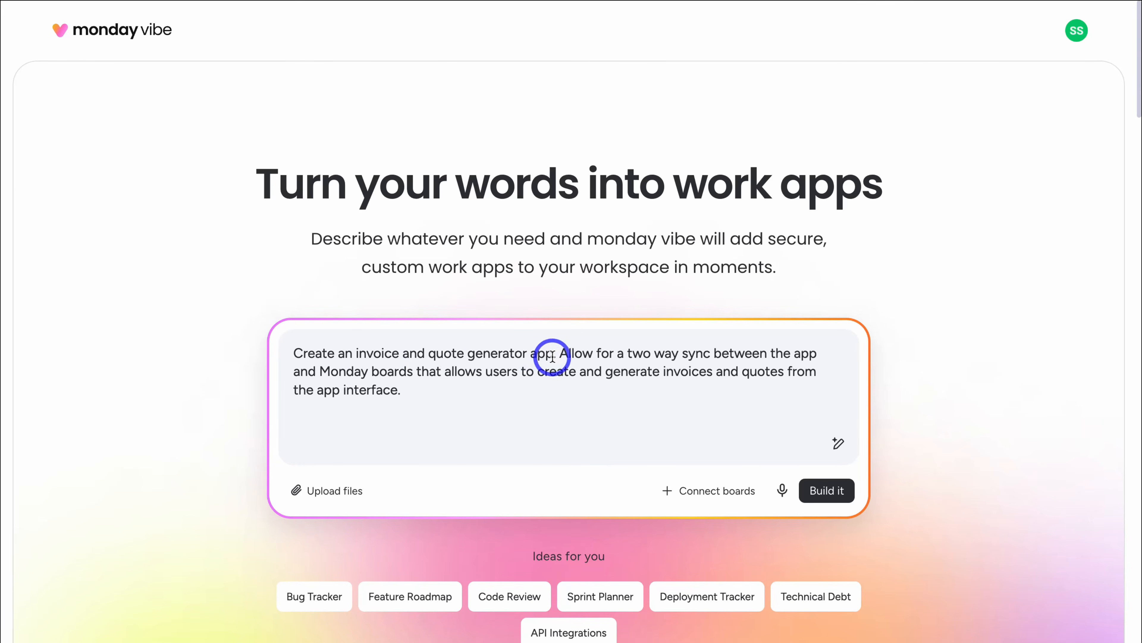
drag(551, 355, 303, 354)
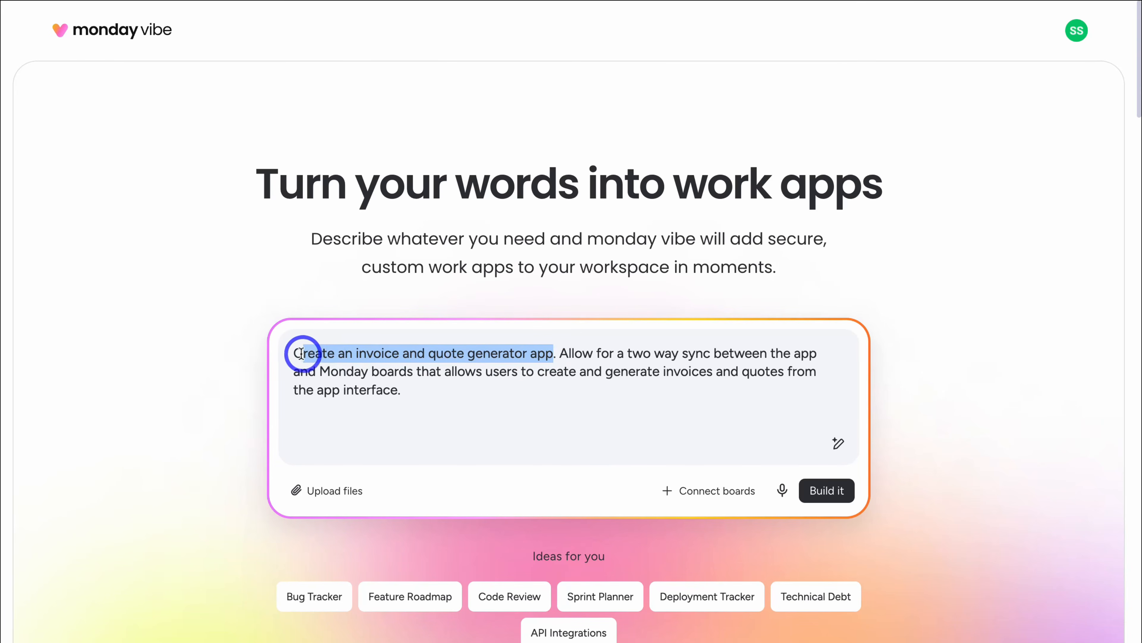
click(418, 391)
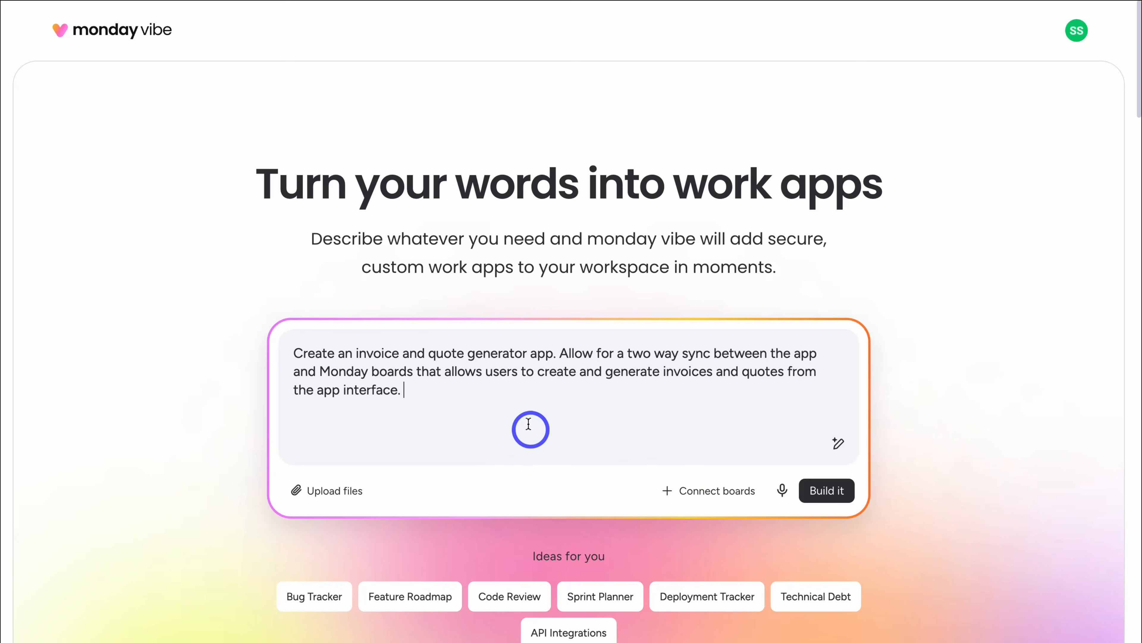
scroll(522, 421, down, 3)
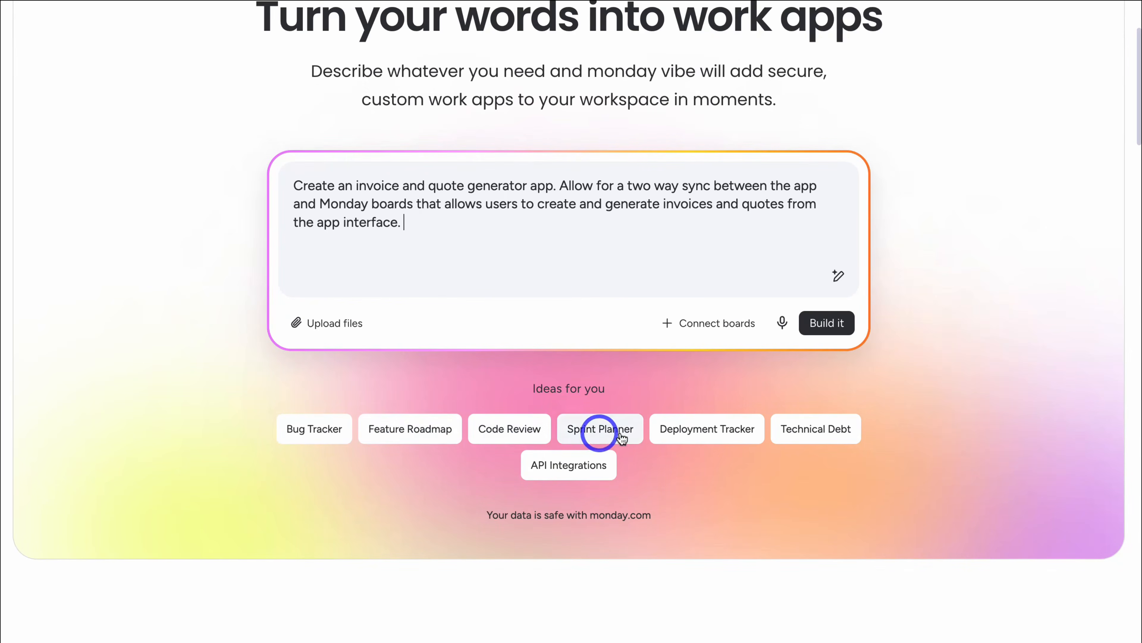
scroll(790, 430, down, 10)
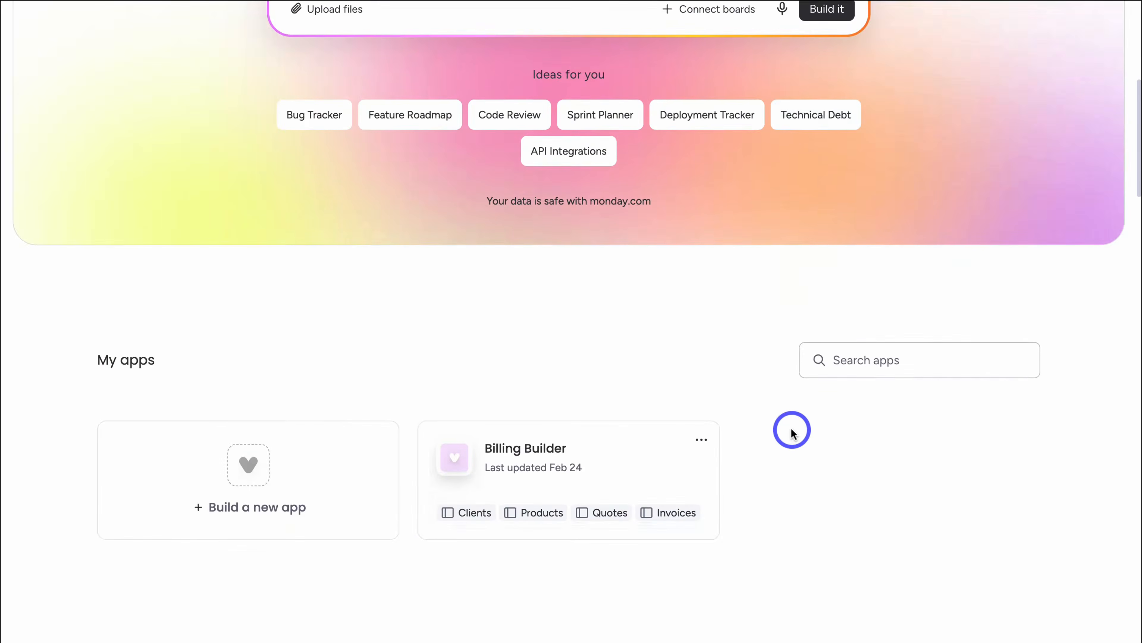
scroll(792, 431, down, 5)
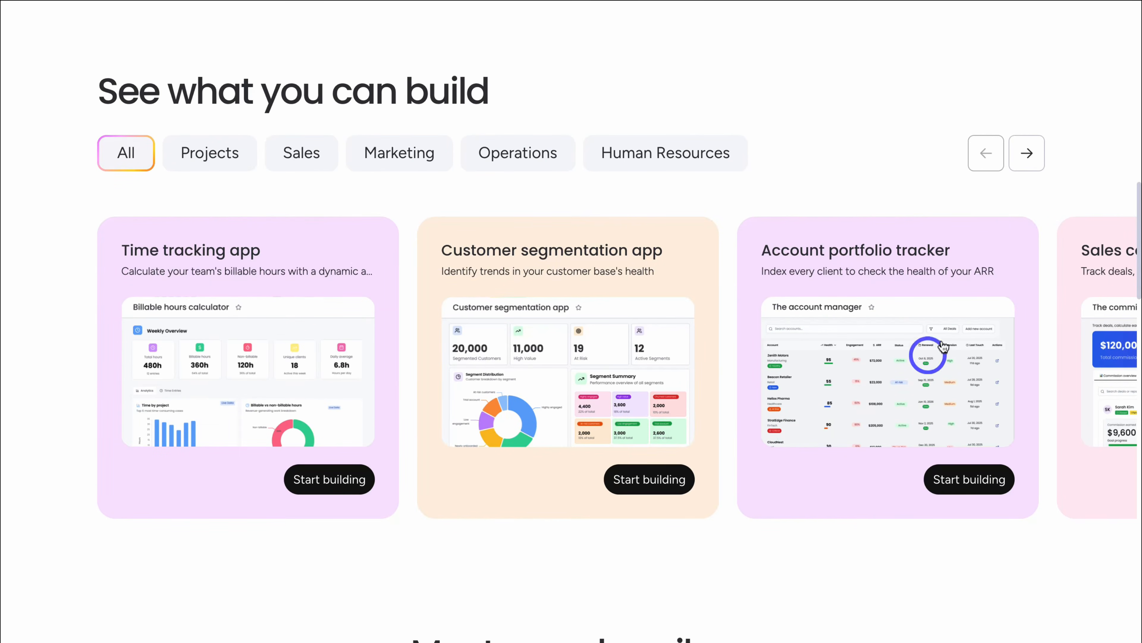
click(1028, 155)
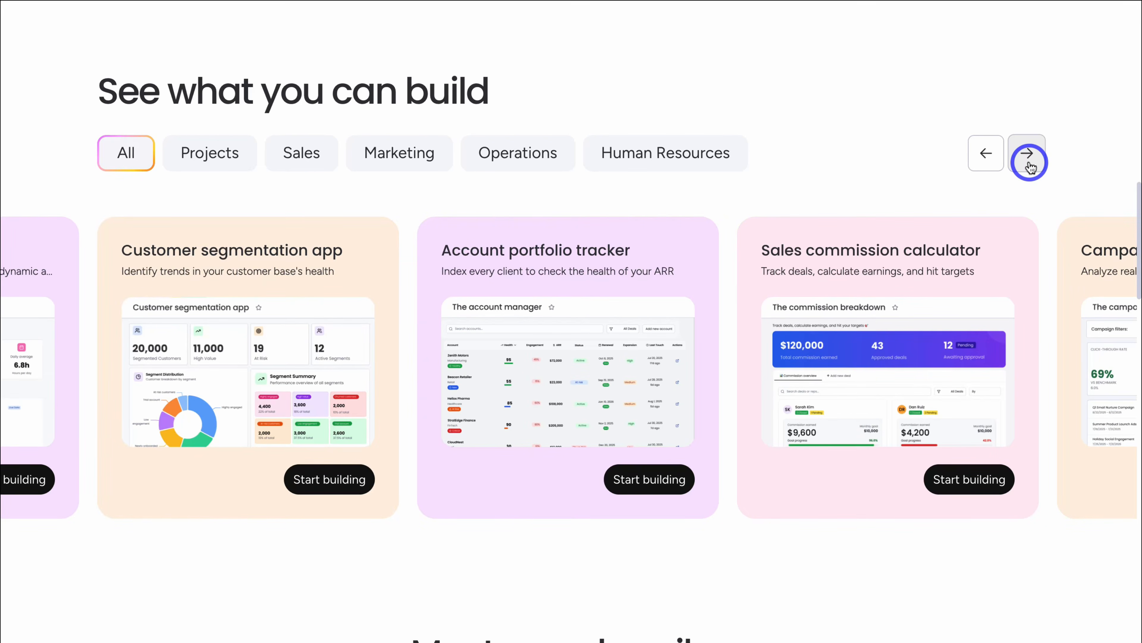
click(1029, 162)
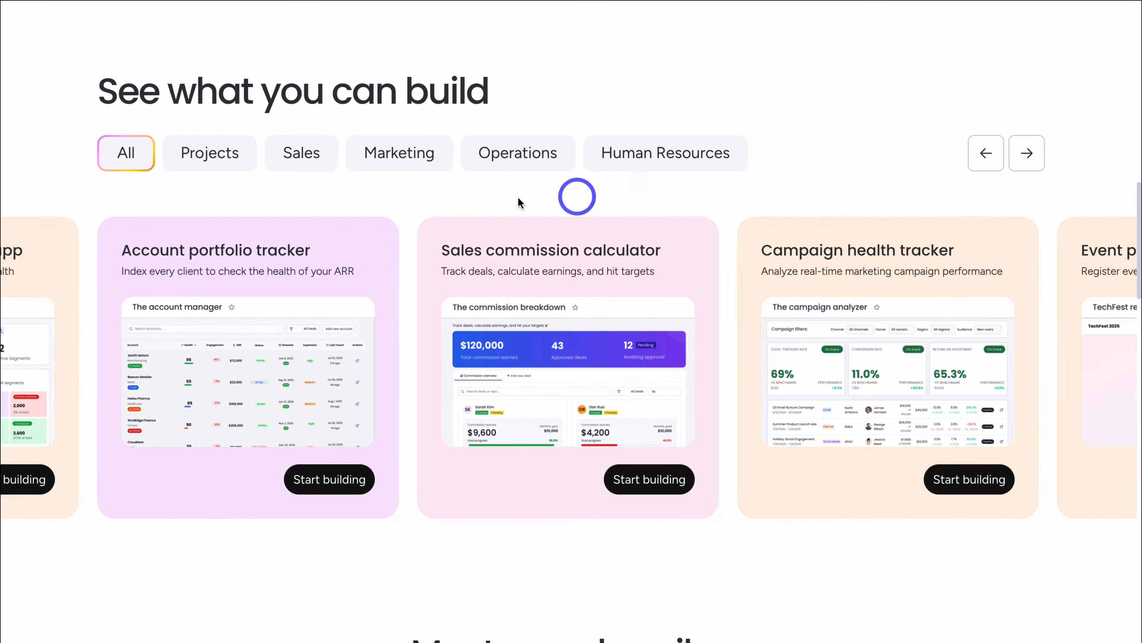
click(321, 158)
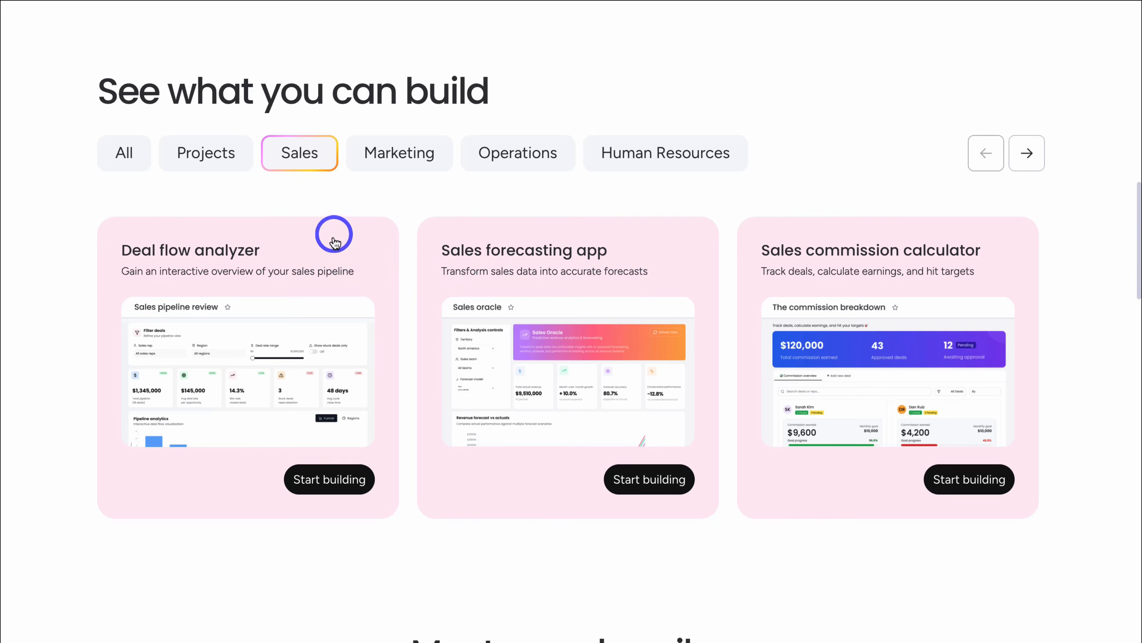
scroll(332, 238, down, 1)
scroll(335, 245, up, 20)
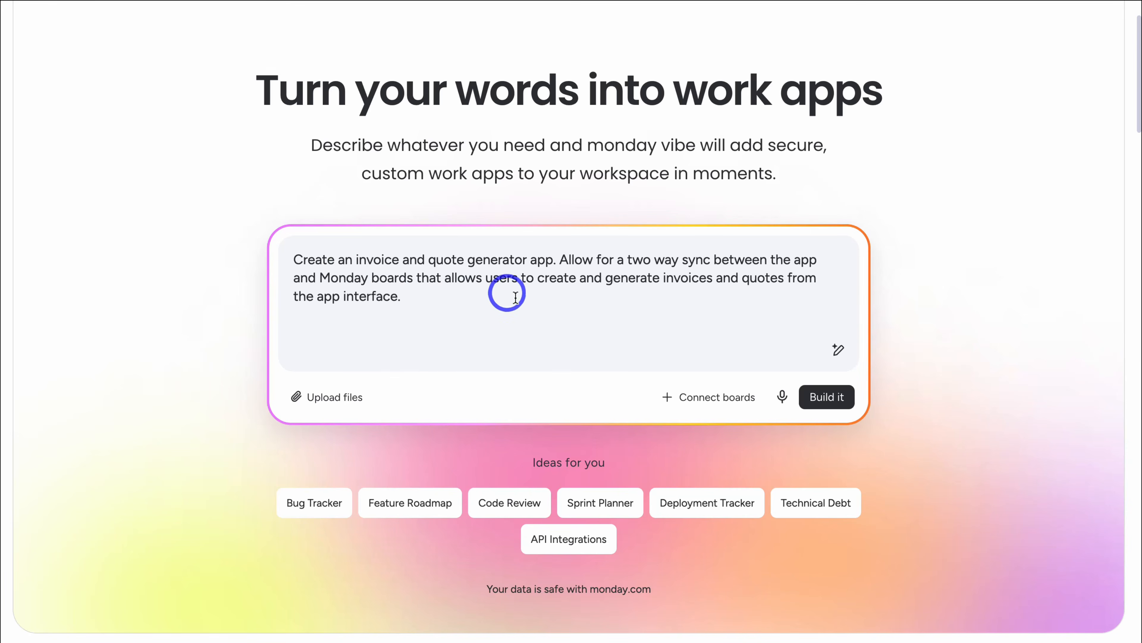
- Build the app from the invoice and quote generator description
click(823, 397)
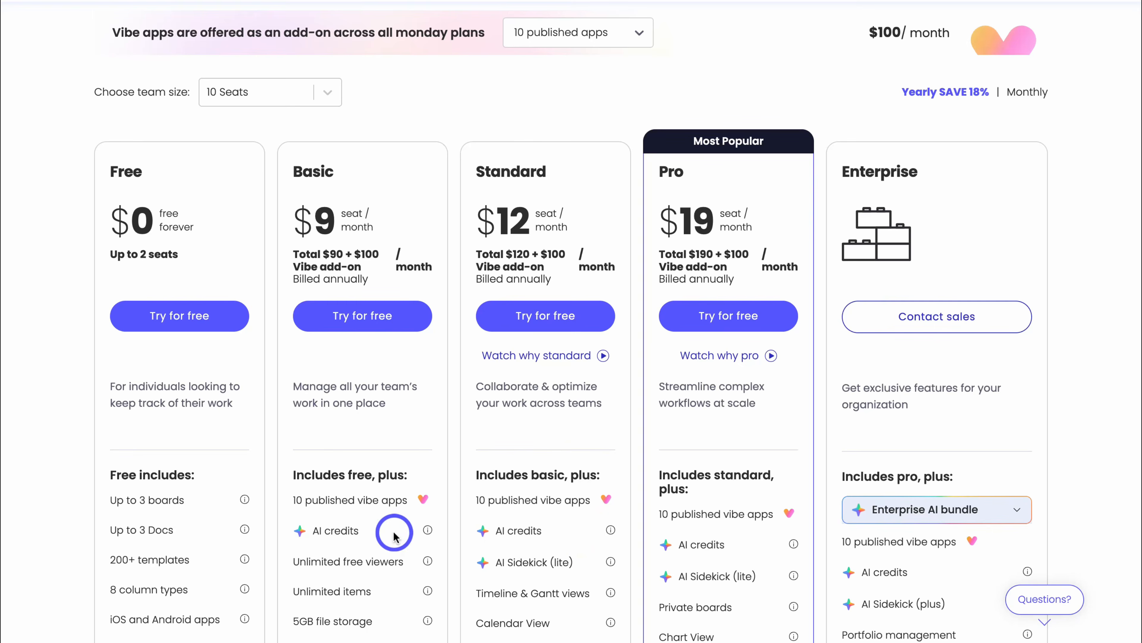
- Switch the Vibe add-on to 25 published apps, raising it to $250 per month
scroll(393, 536, down, 3)
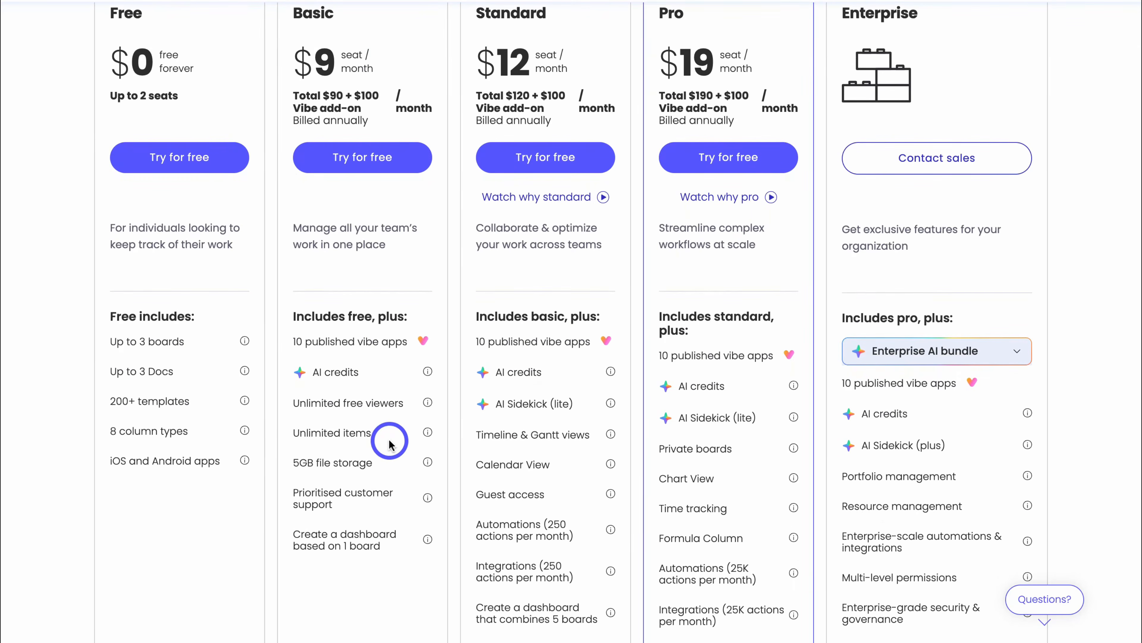
scroll(691, 450, up, 5)
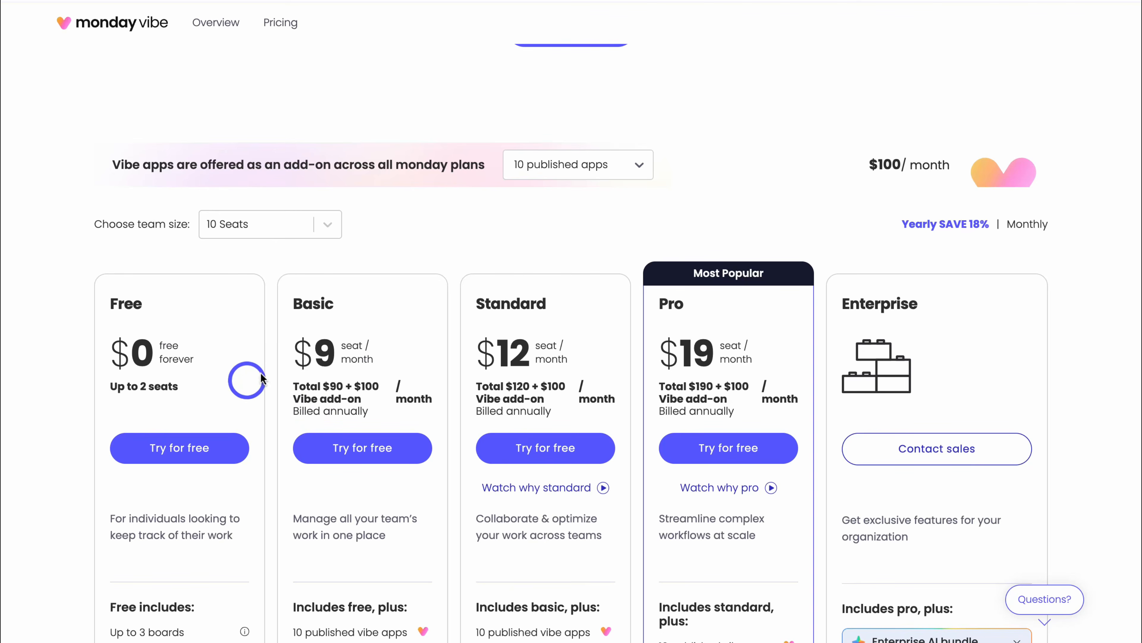
click(622, 172)
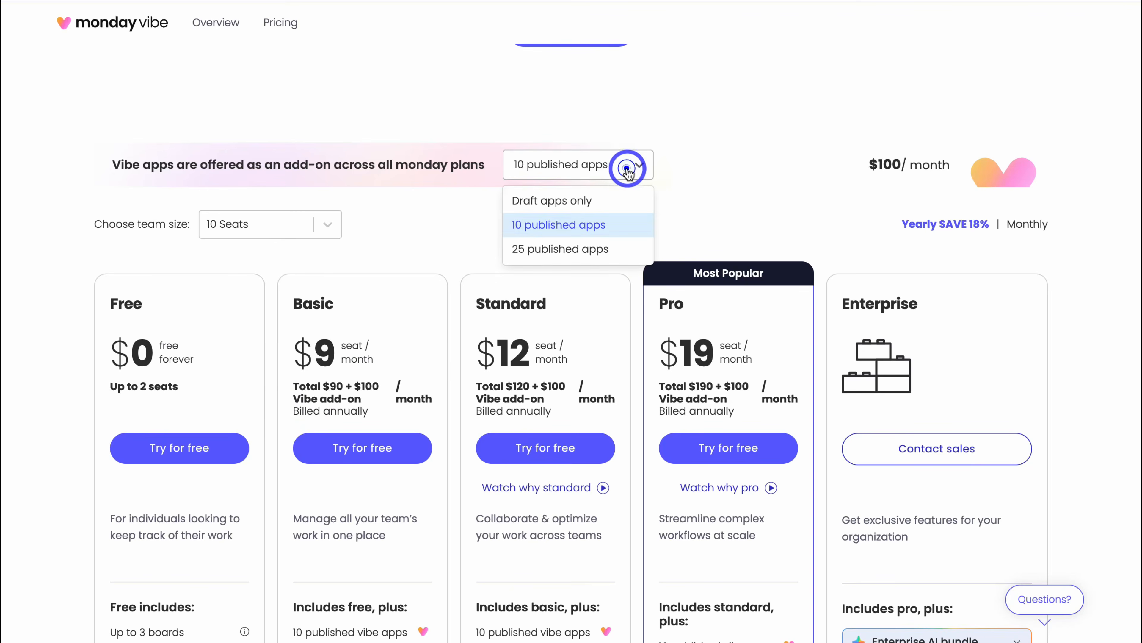
click(614, 247)
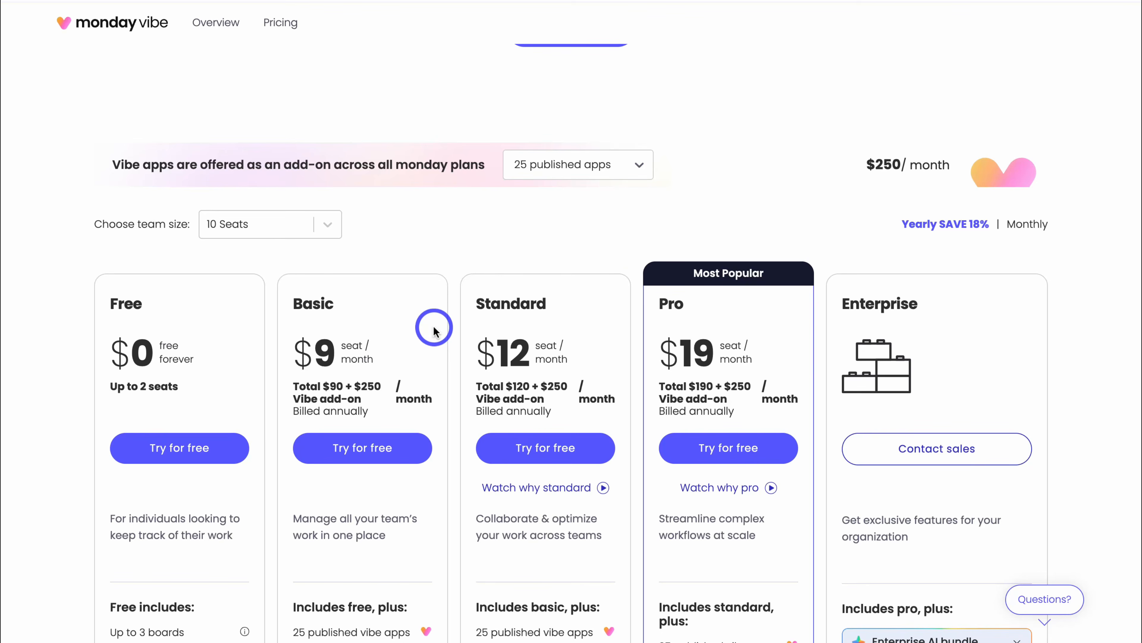
scroll(434, 331, down, 3)
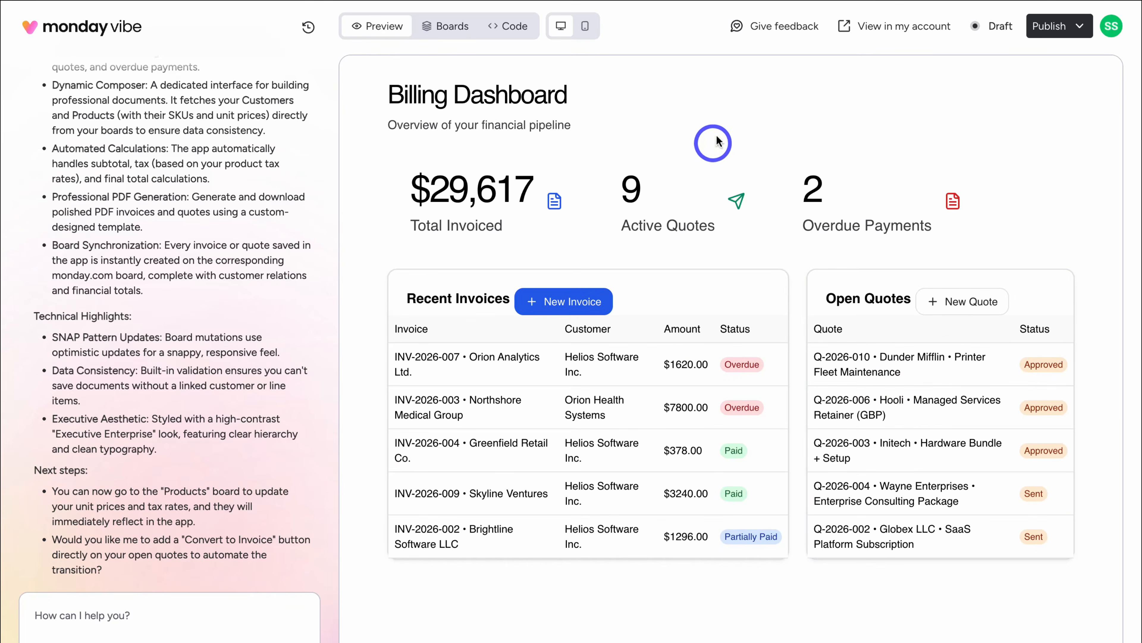
- Scroll through Vibe's Billing Dashboard build summary down to the suggested next steps
scroll(221, 207, up, 1)
scroll(221, 207, up, 10)
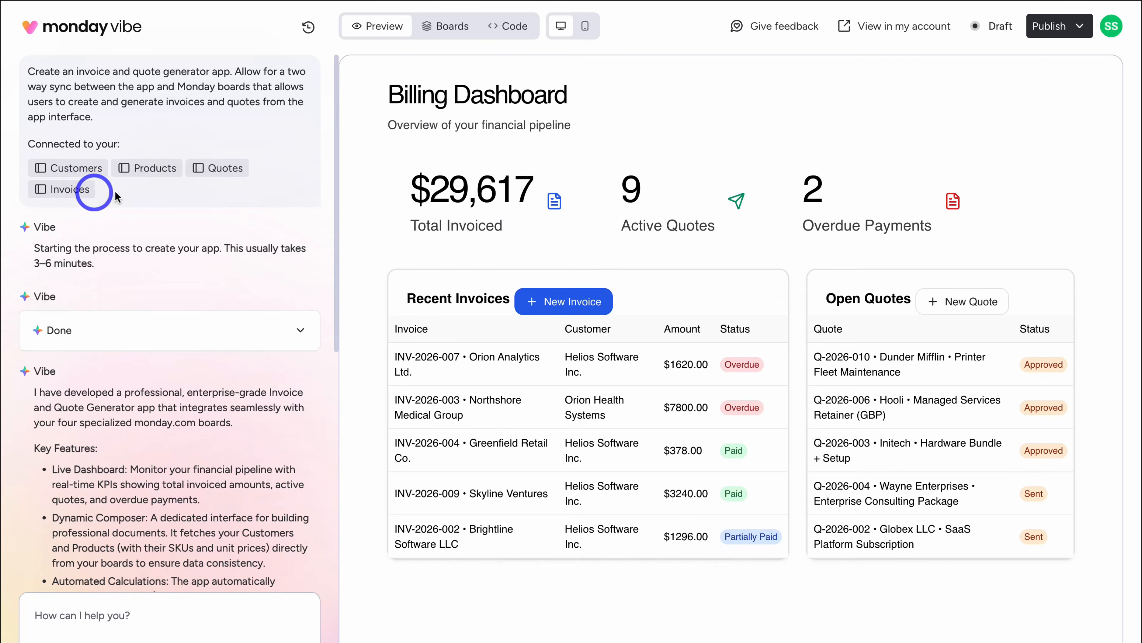
scroll(226, 250, down, 5)
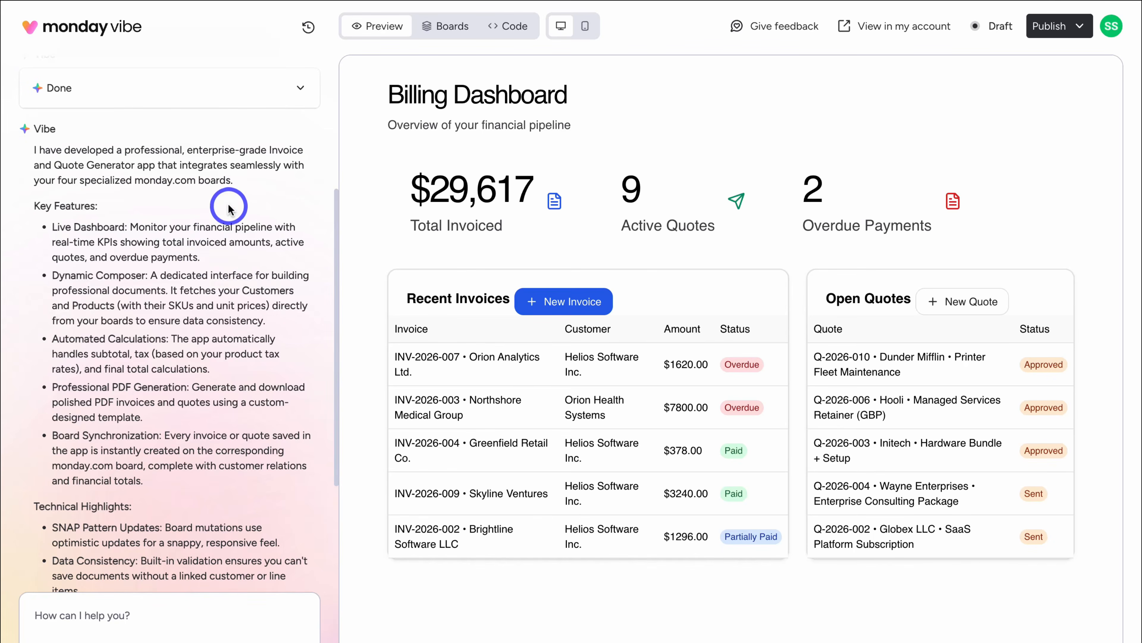
scroll(229, 207, down, 1)
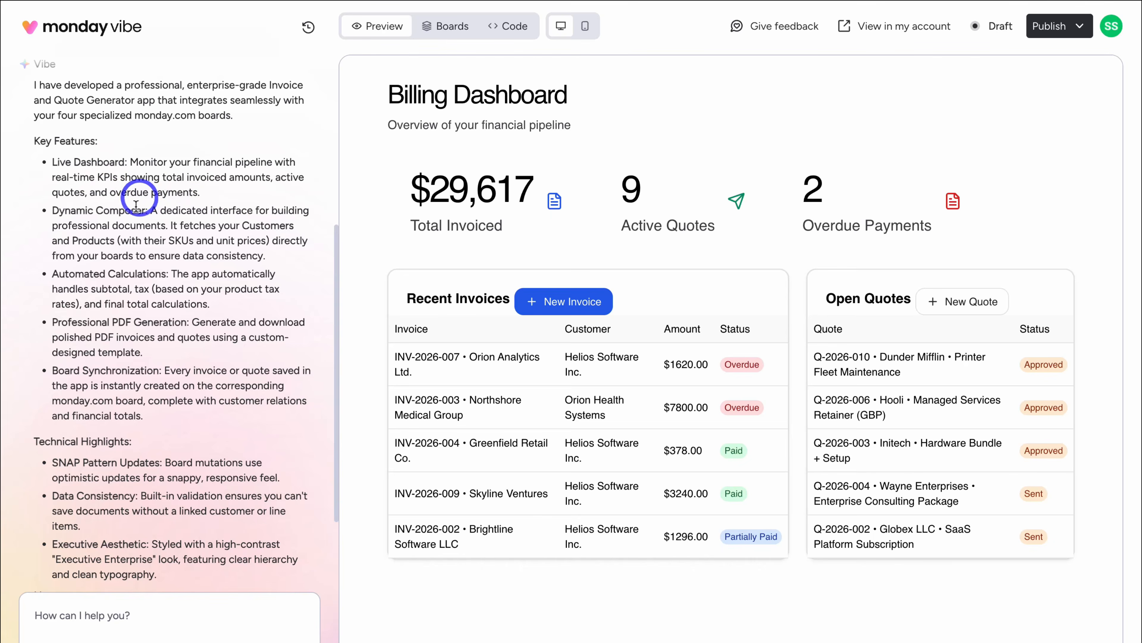
scroll(184, 224, down, 2)
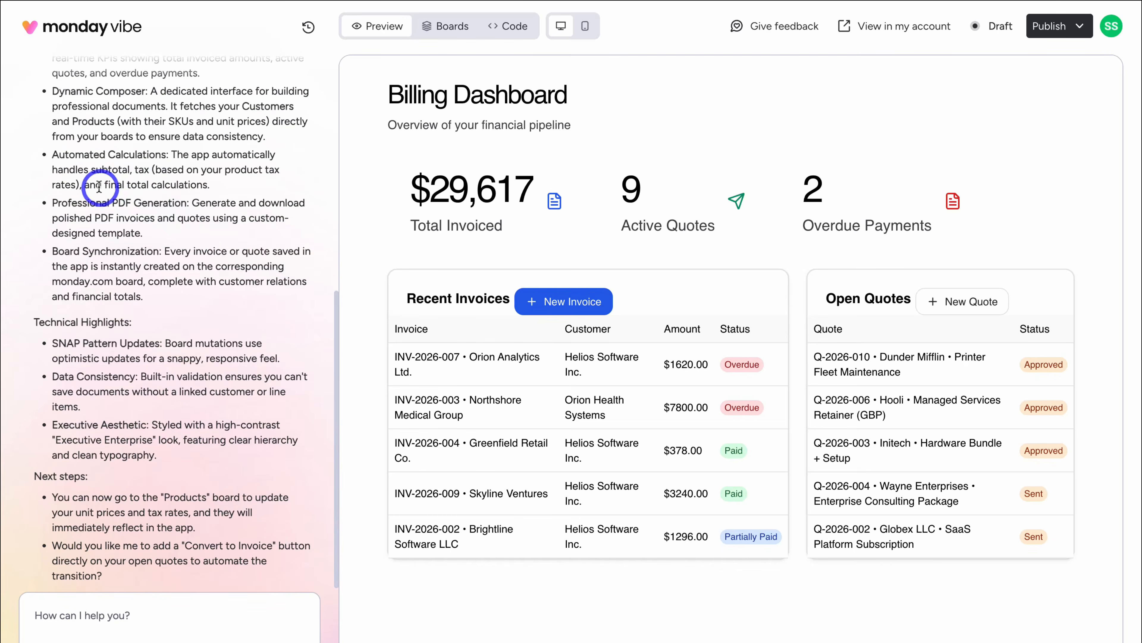
scroll(136, 226, down, 1)
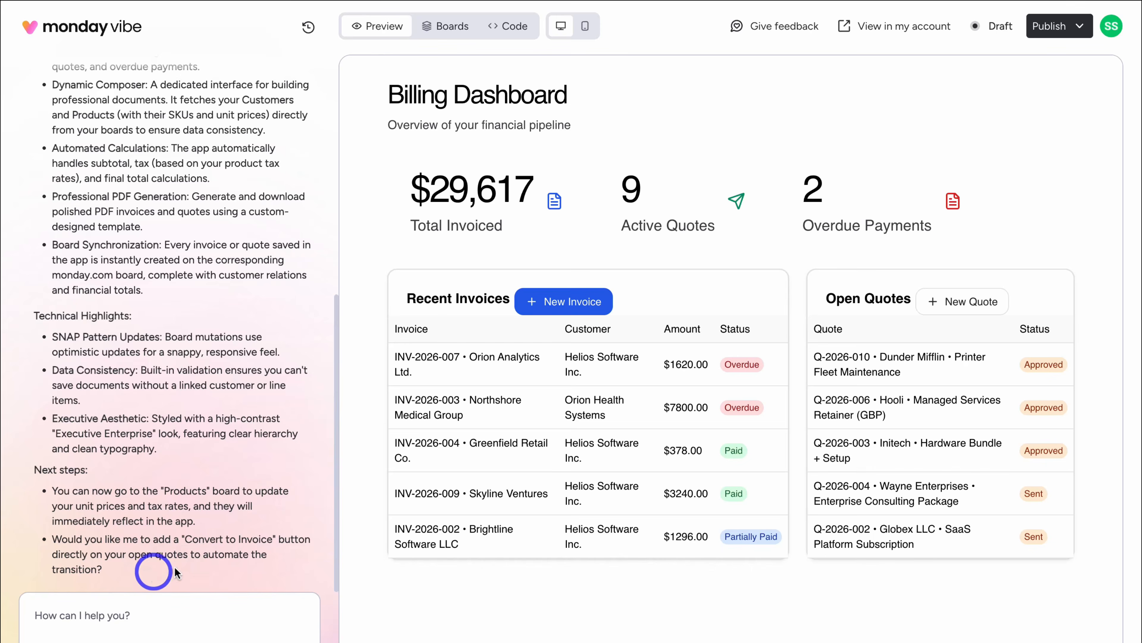
- Reply 'Yes to convert to invoice button.' to add Convert to Invoice on every Open Quotes row
click(109, 614)
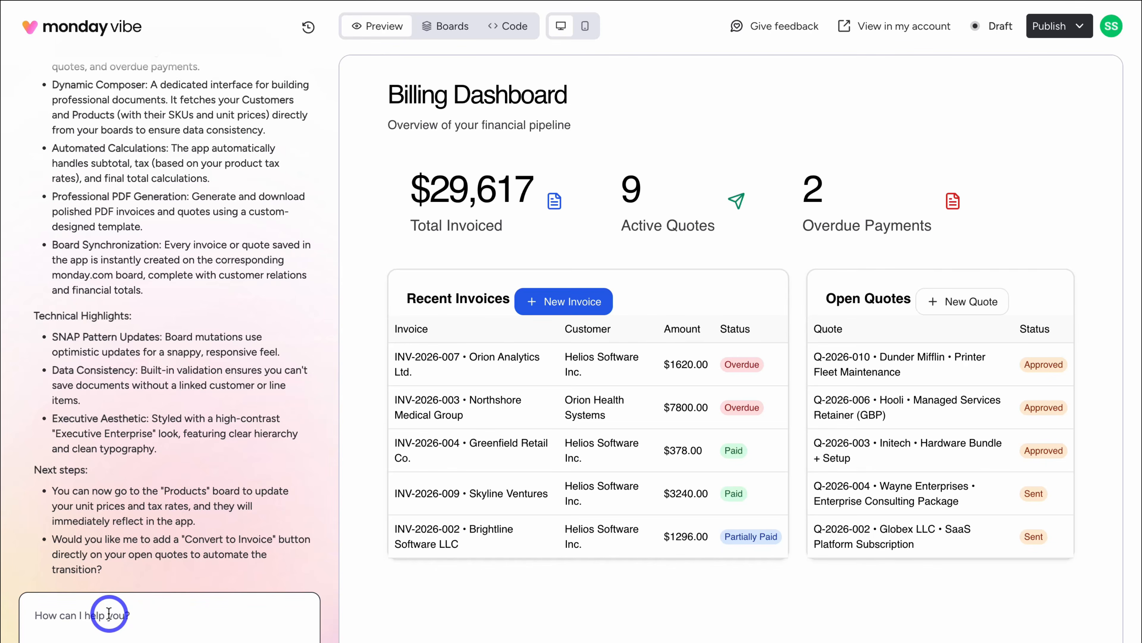
text(Yes to convert to invoice button.)
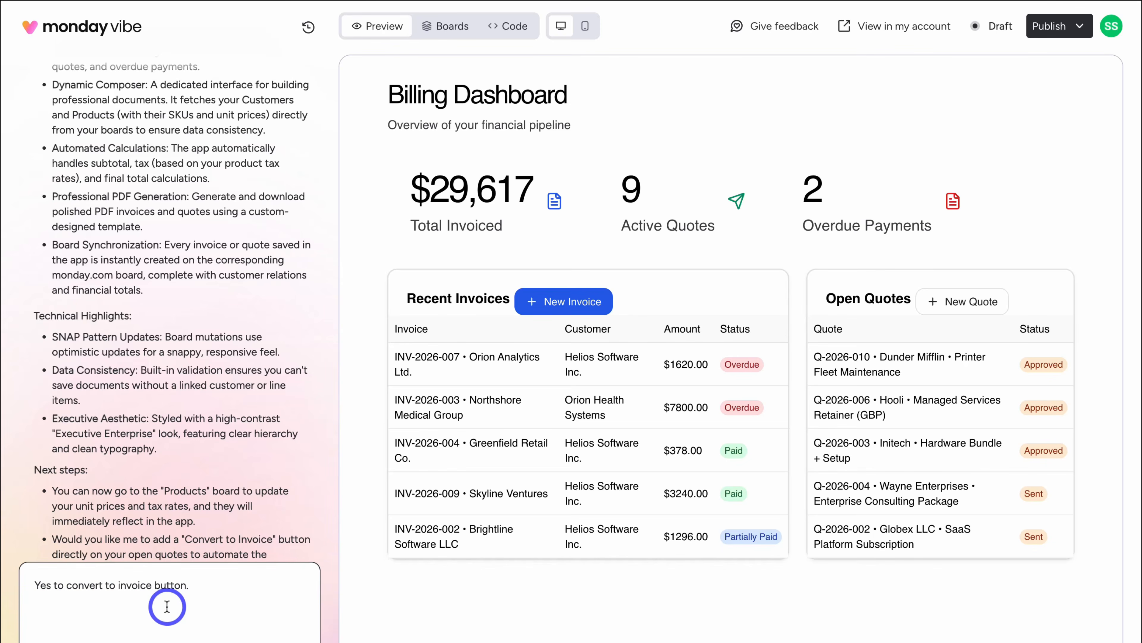
click(294, 607)
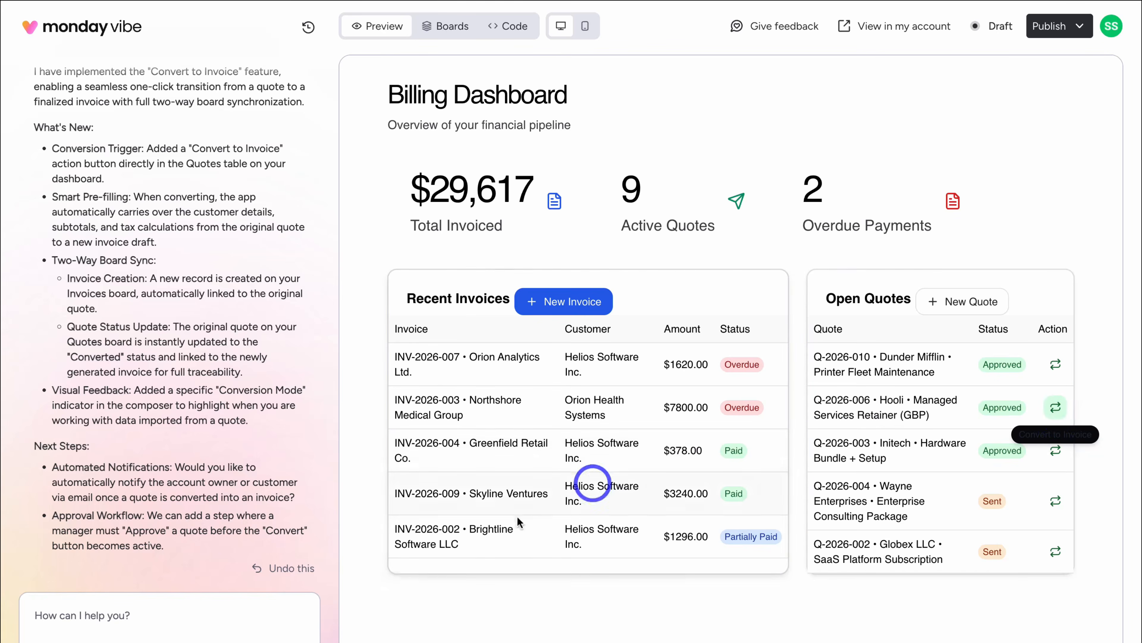
- Paste a chat request to make the Convert to invoice text white for readability
click(196, 614)
text(Please change the Convert to invoice text colour to white for better readability.)
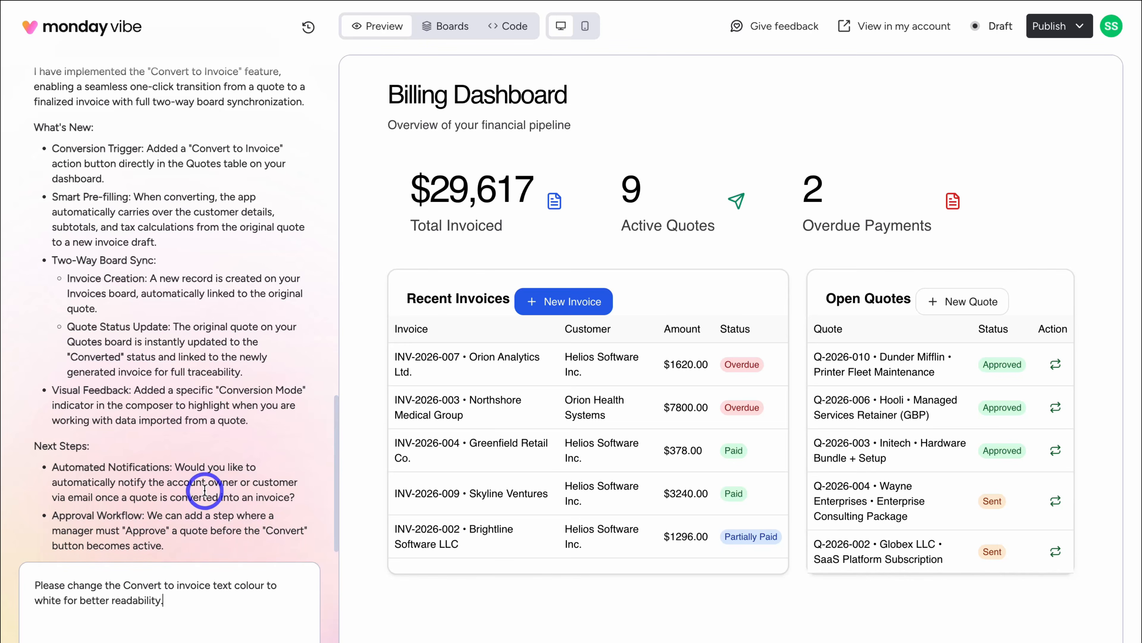
- Send the white-text request so the Convert to Invoice button and badge turn solid
click(294, 605)
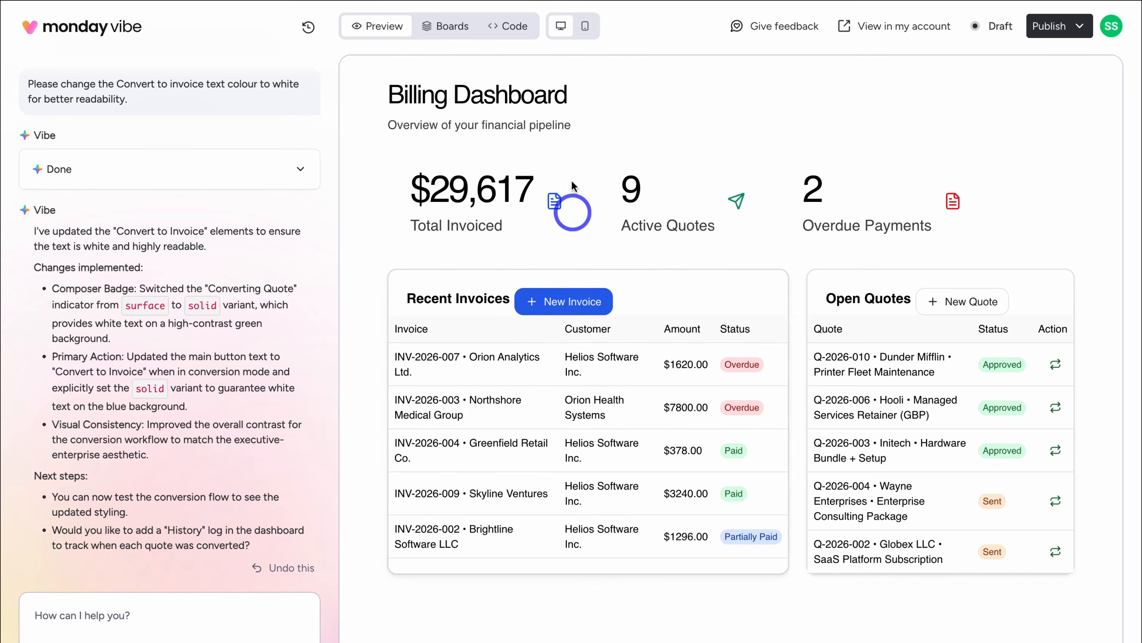
- Switch to the Boards view and scroll through the connected Invoices board
click(455, 28)
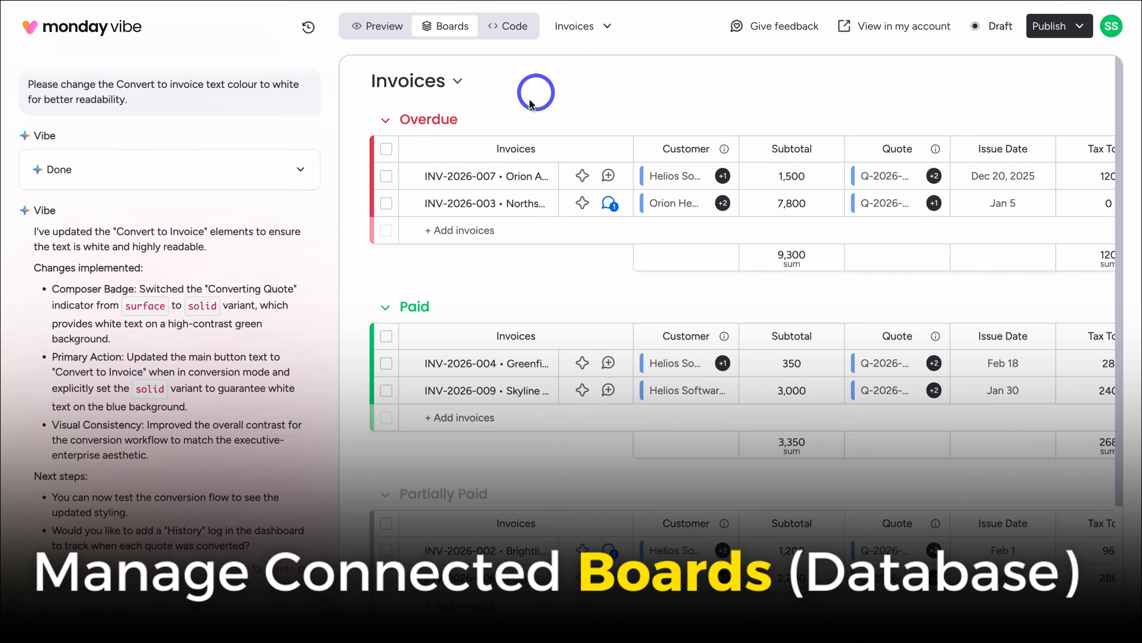
click(605, 27)
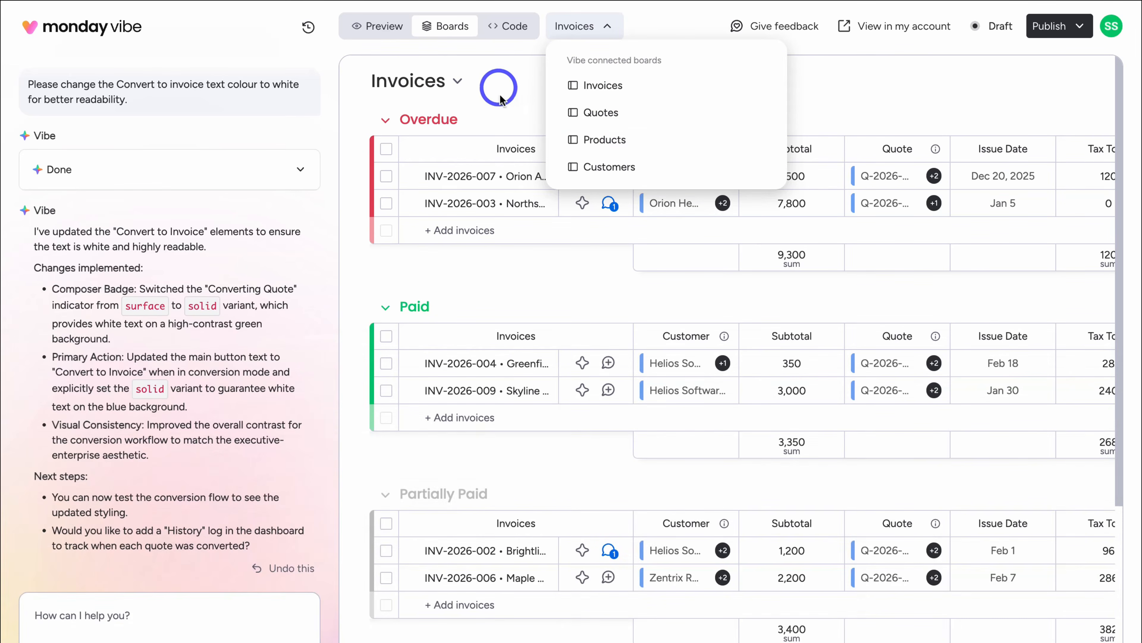
click(584, 27)
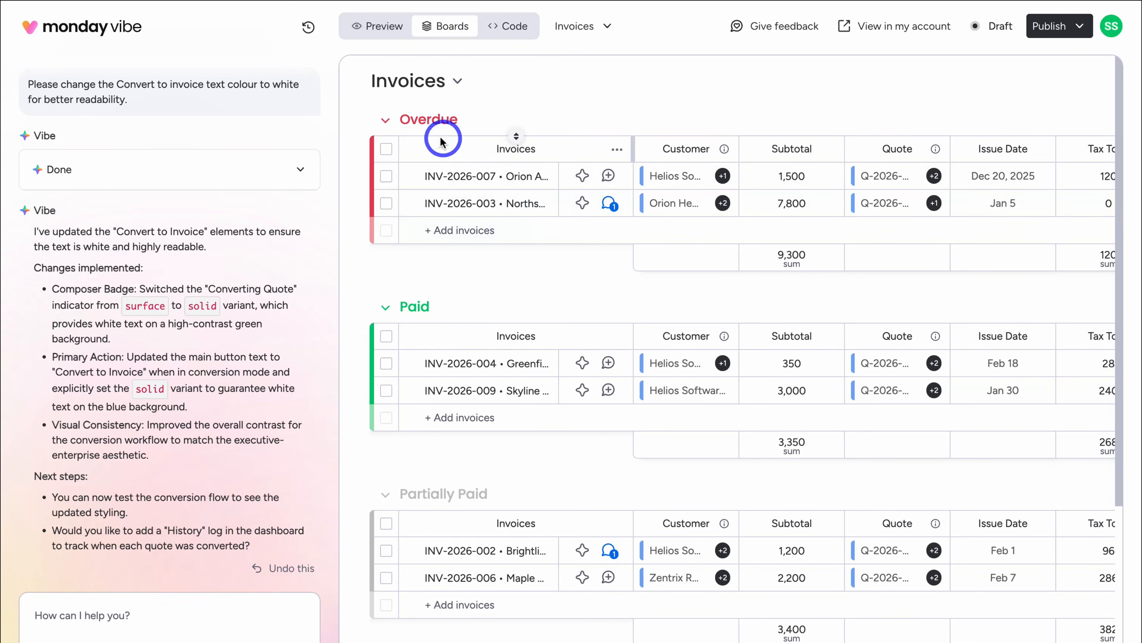
scroll(517, 220, down, 5)
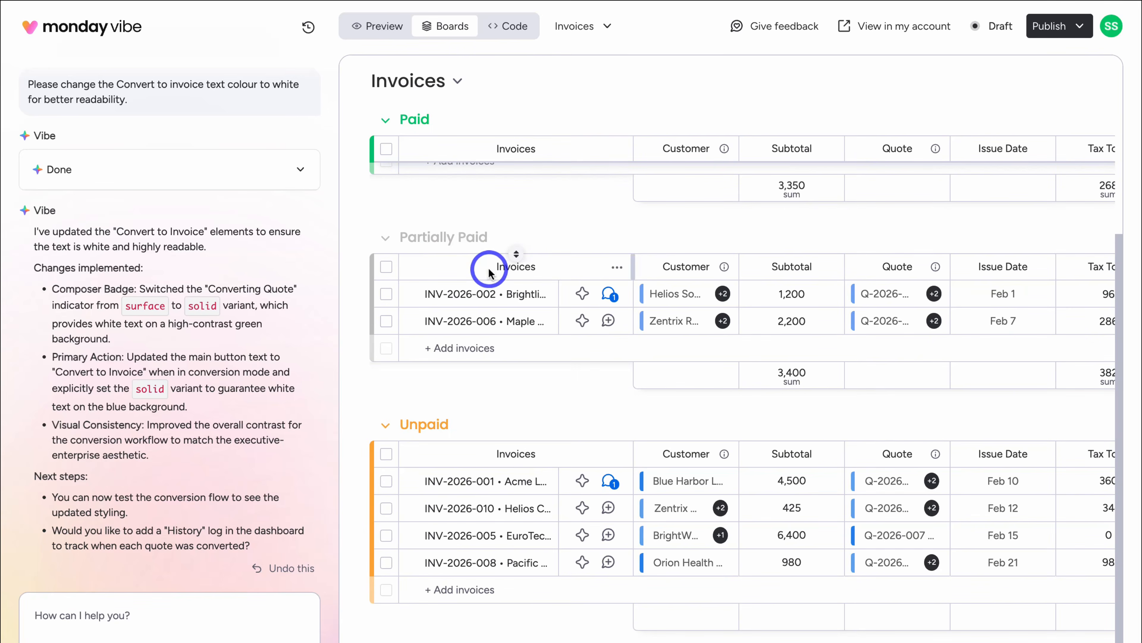
scroll(489, 270, down, 1)
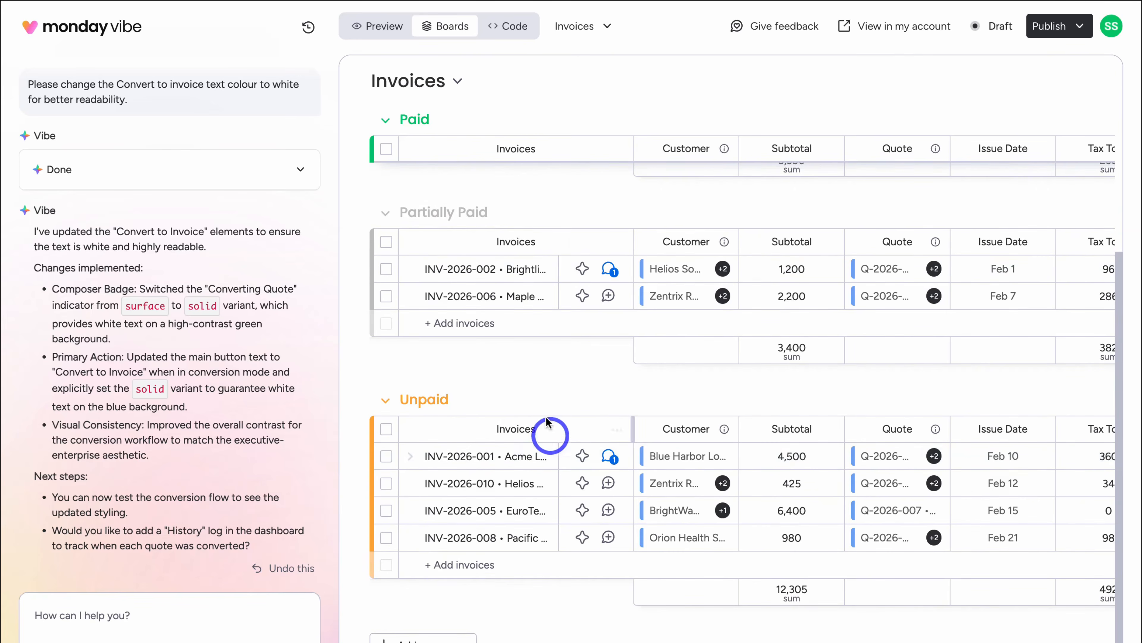
scroll(545, 419, up, 6)
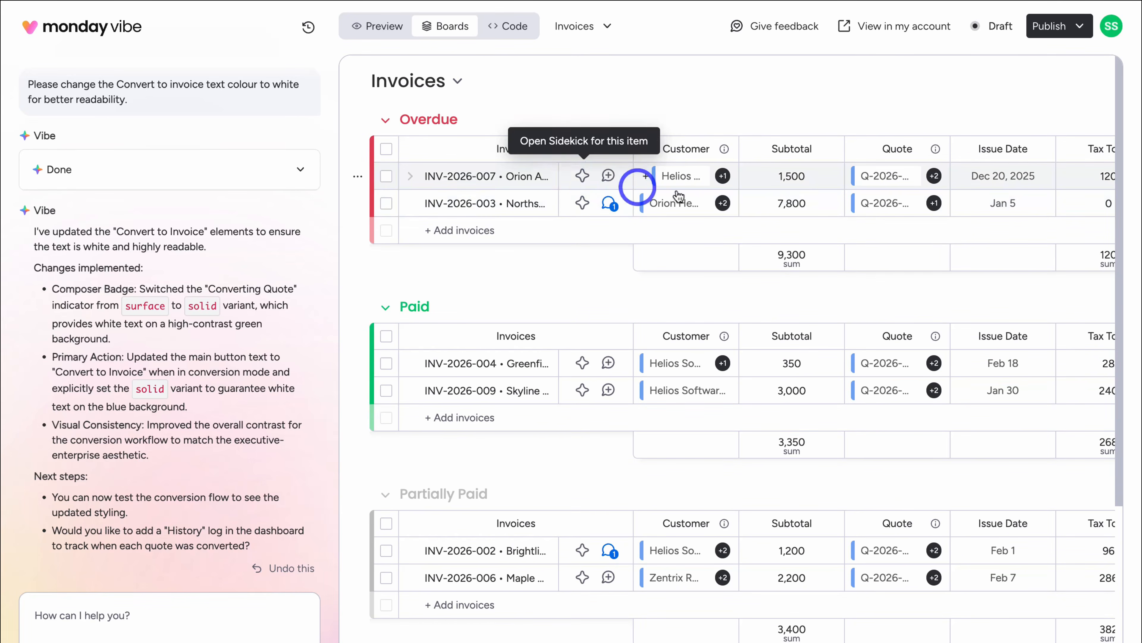
scroll(770, 198, right, 8)
scroll(720, 180, left, 8)
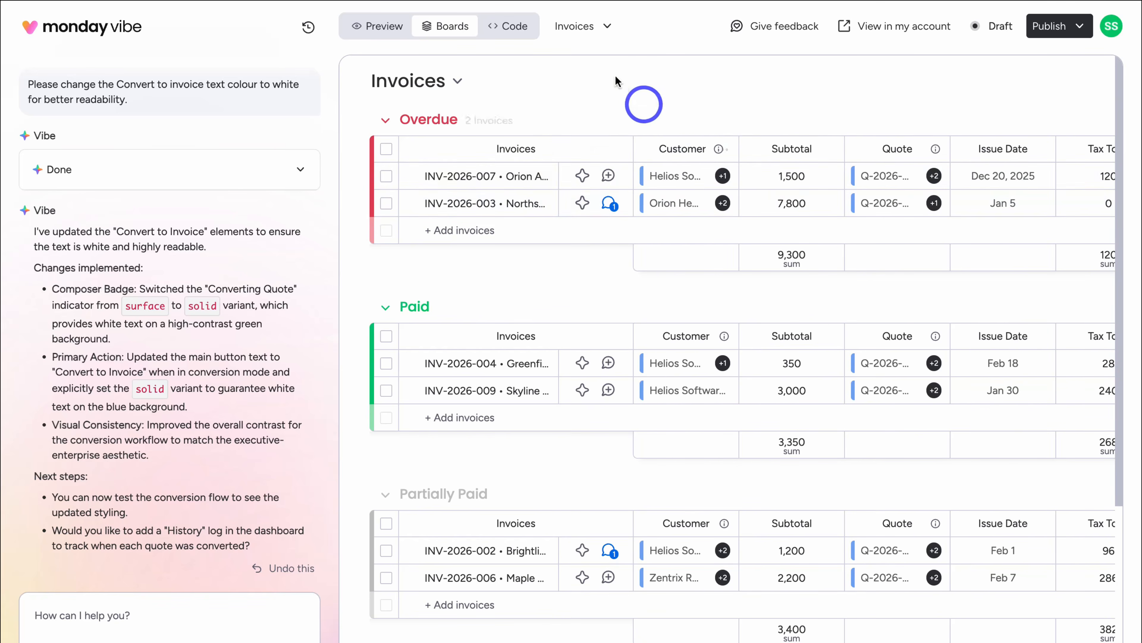
- Look through the Quotes, Products and Customers boards, then show the app's source code
click(602, 28)
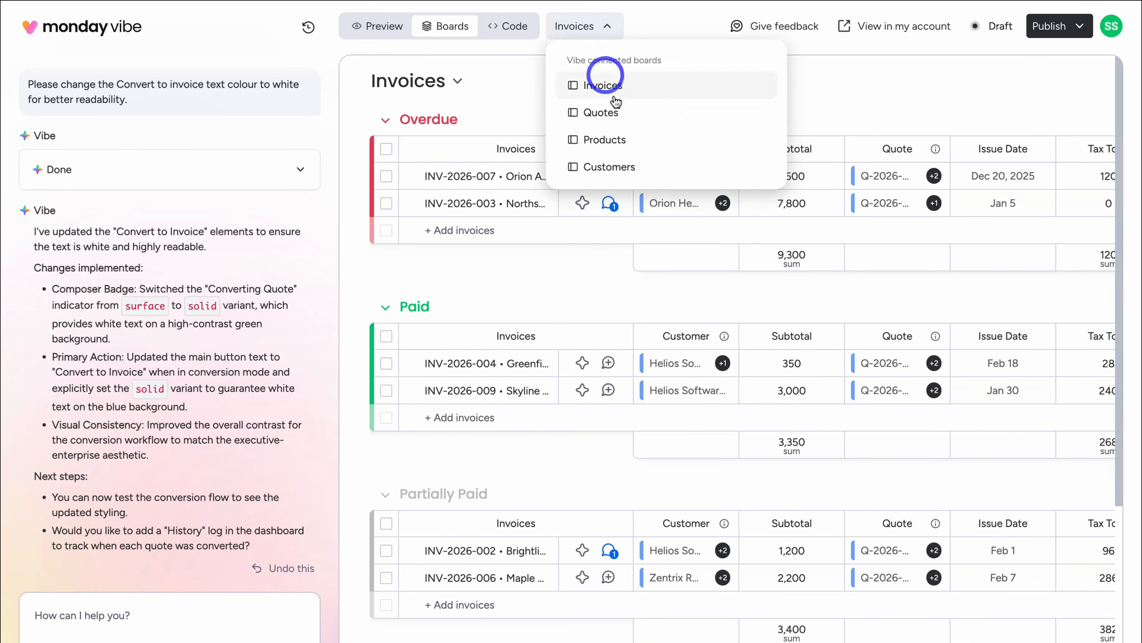
click(660, 116)
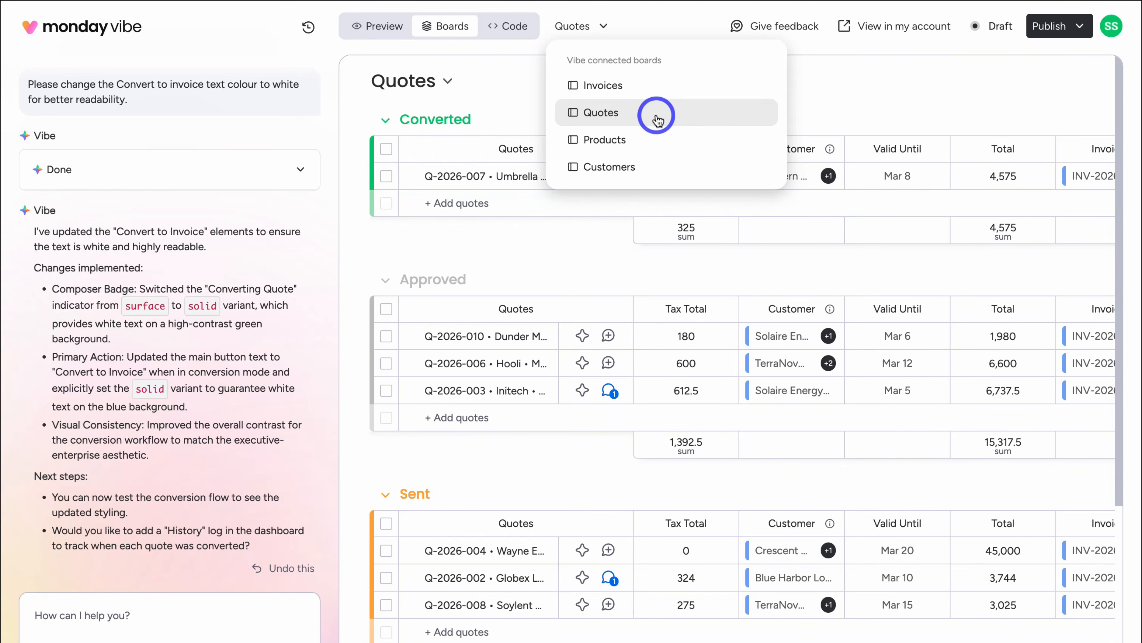
click(659, 143)
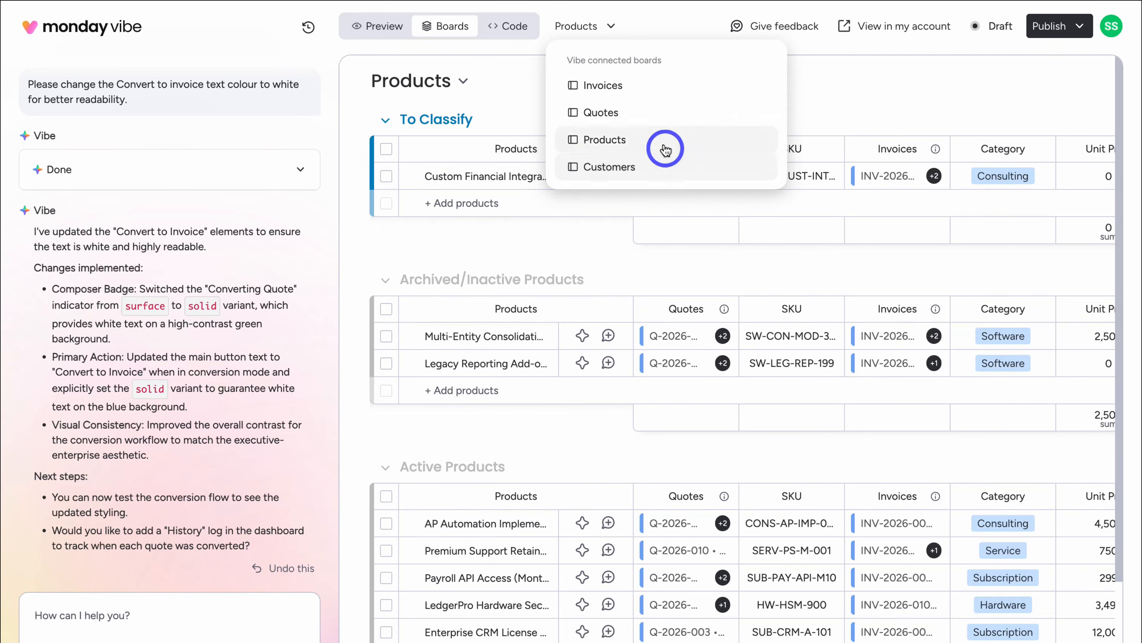
click(677, 166)
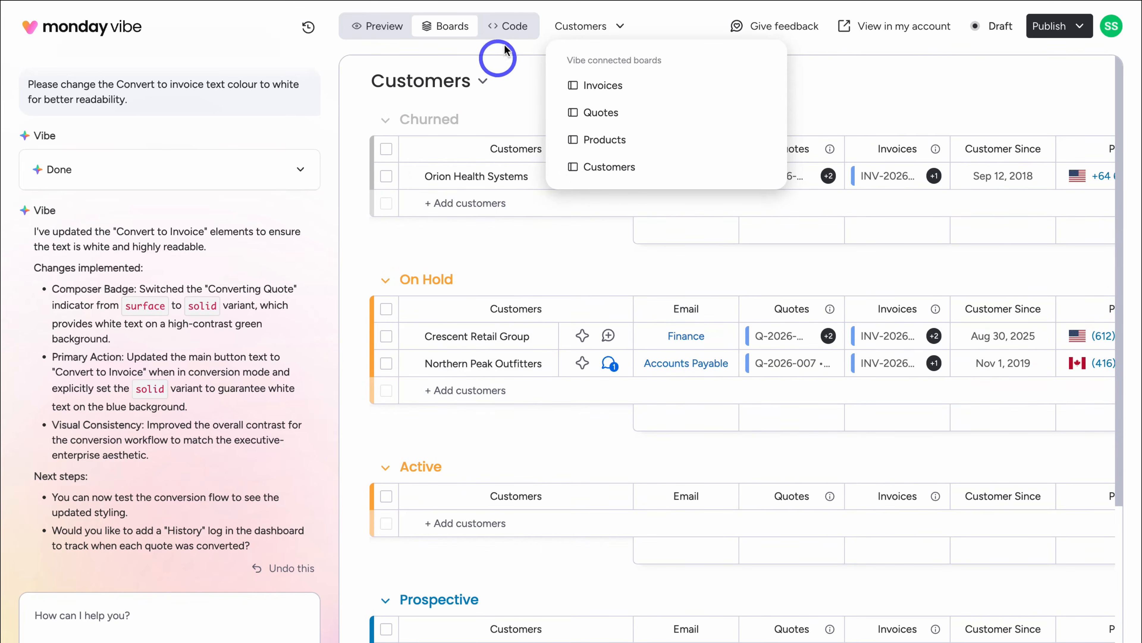
click(509, 30)
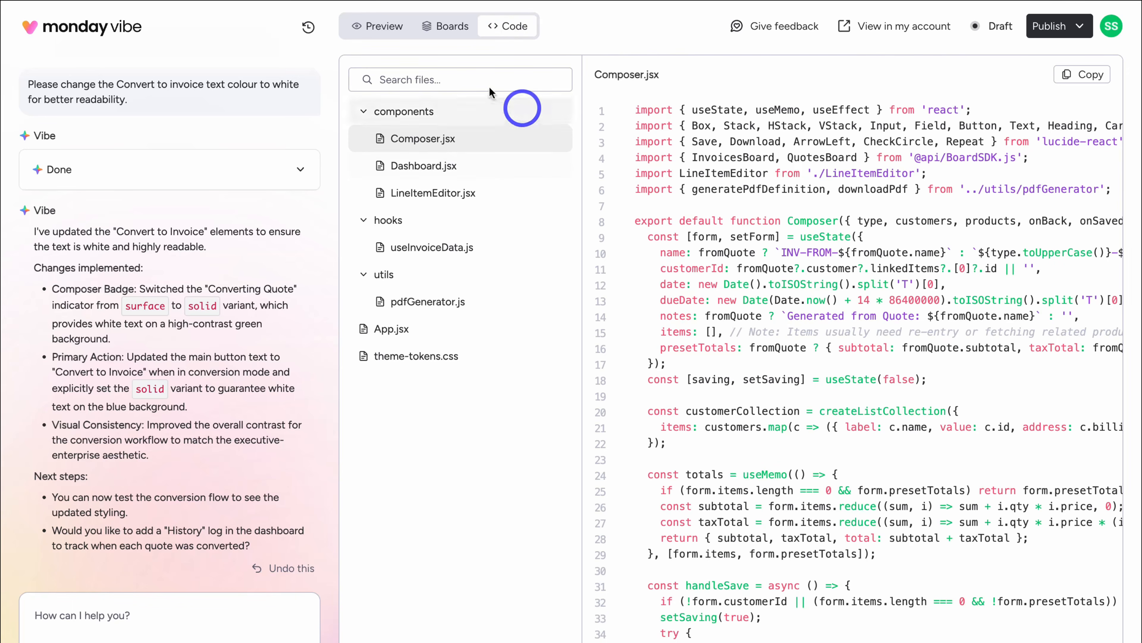
click(378, 27)
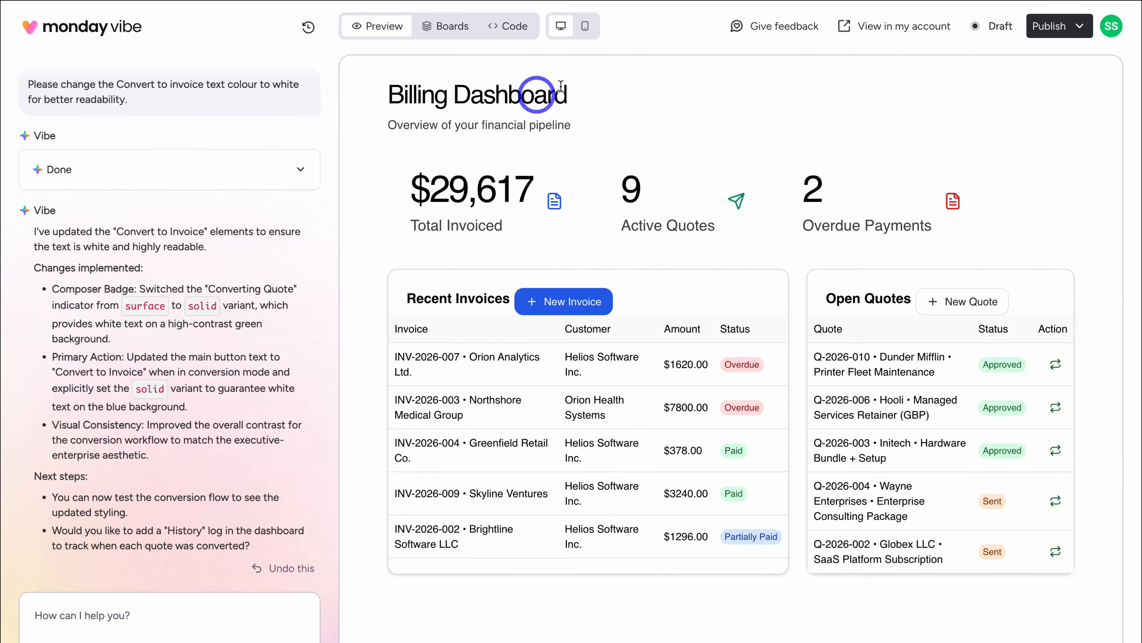
click(585, 28)
scroll(657, 182, down, 1)
scroll(657, 182, down, 5)
scroll(656, 182, up, 6)
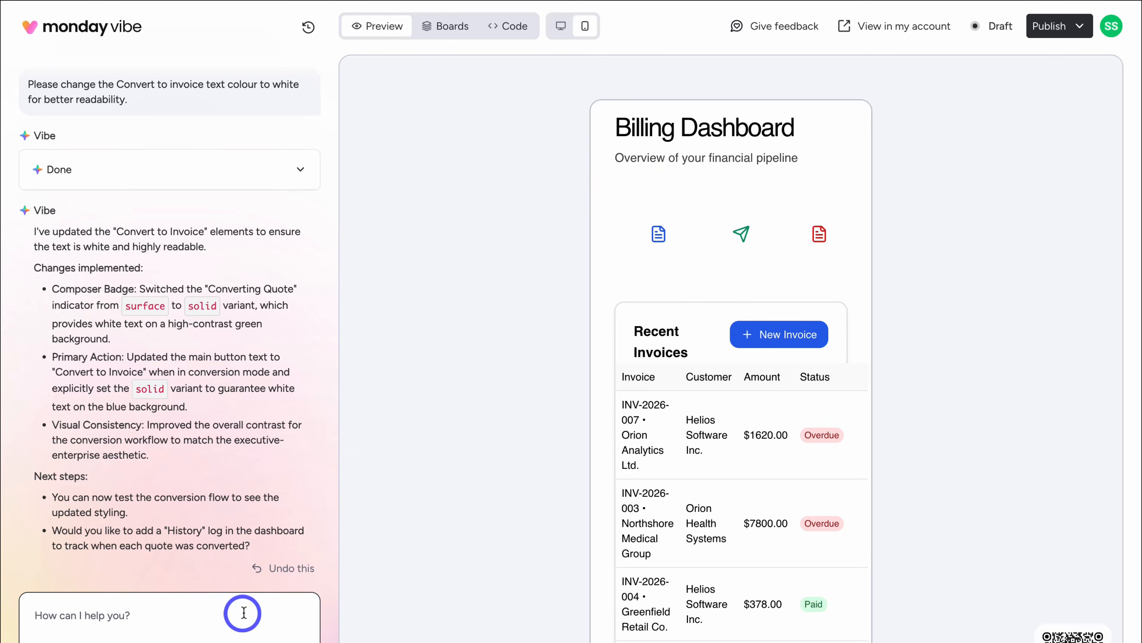
click(893, 34)
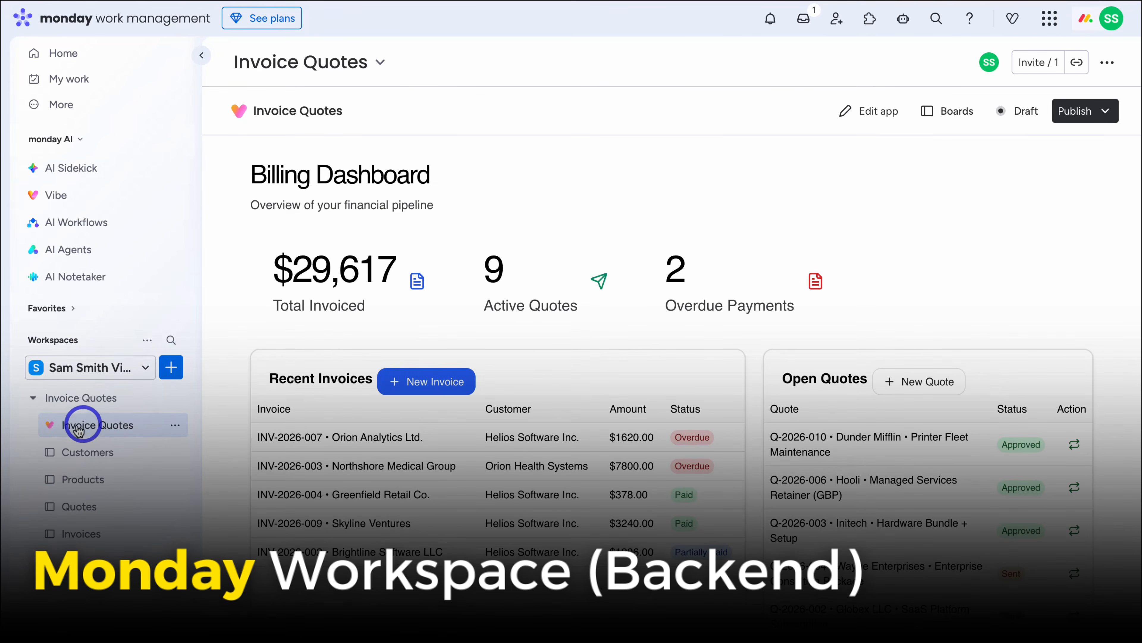
- Browse the Customers, Products, Quotes and Invoices boards in the workspace
click(122, 452)
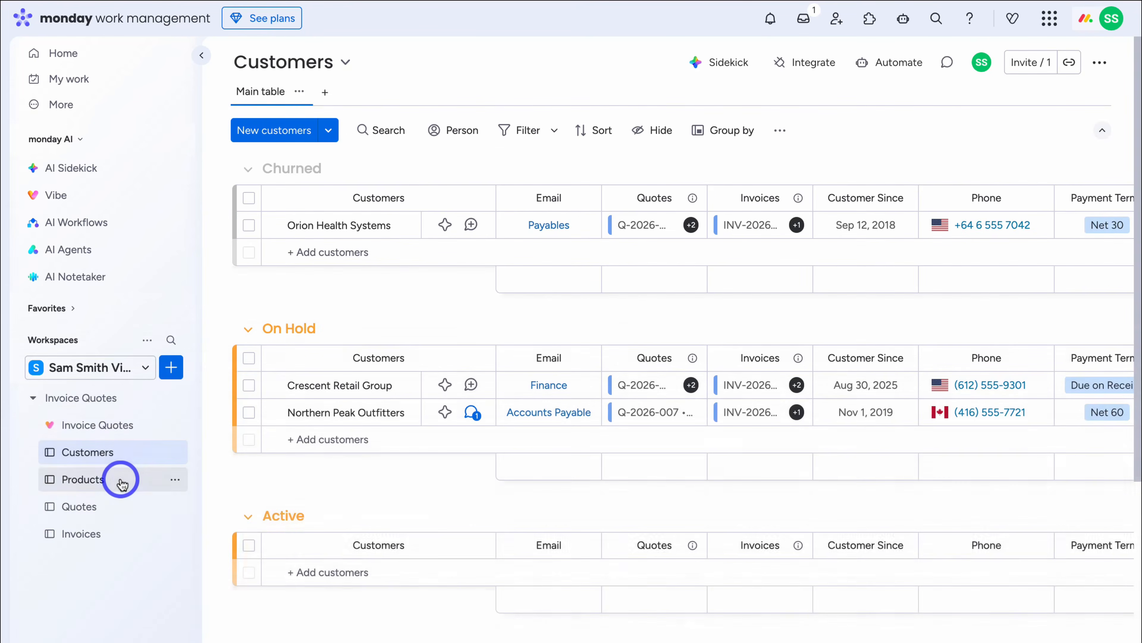
click(120, 480)
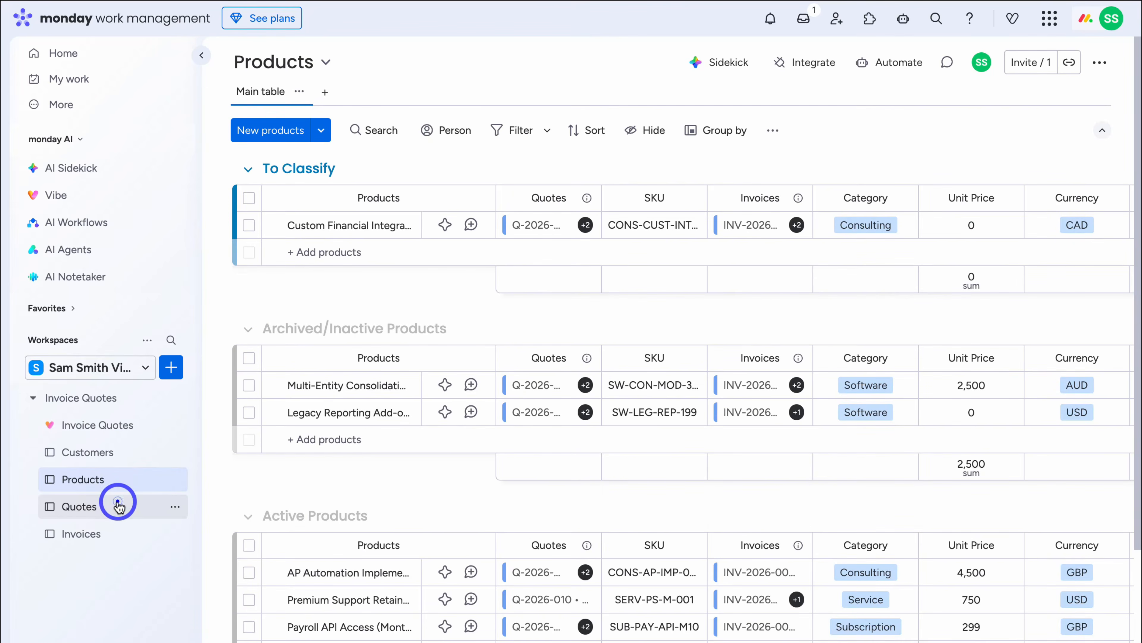
click(118, 506)
click(115, 532)
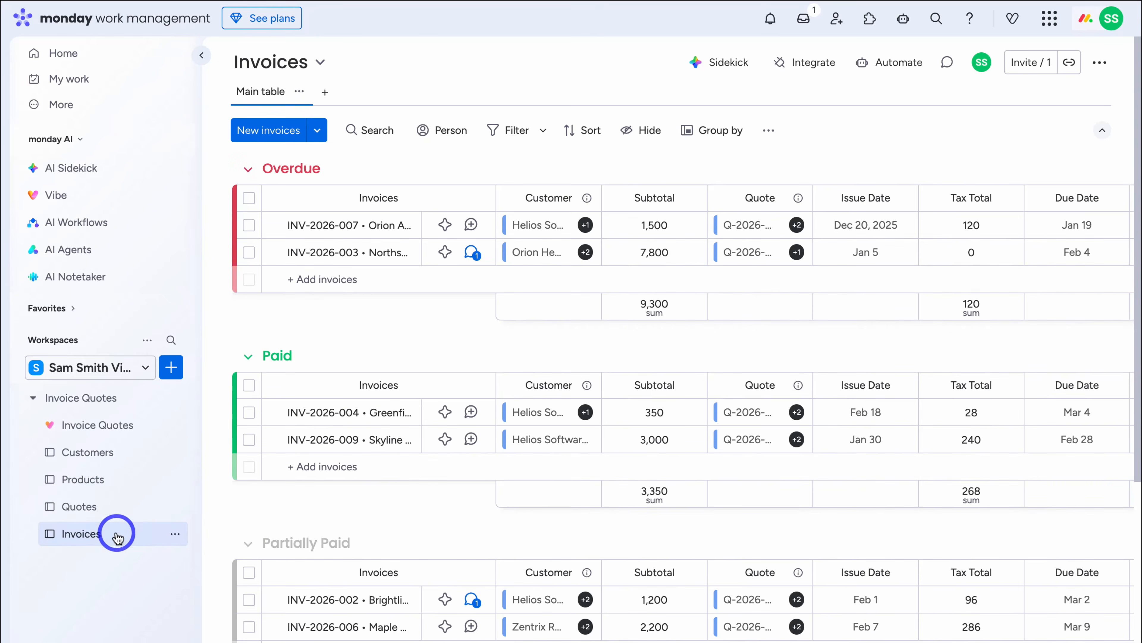
- Look at the Billing Dashboard's New Invoice customer list without choosing, then open the Customers board
click(146, 429)
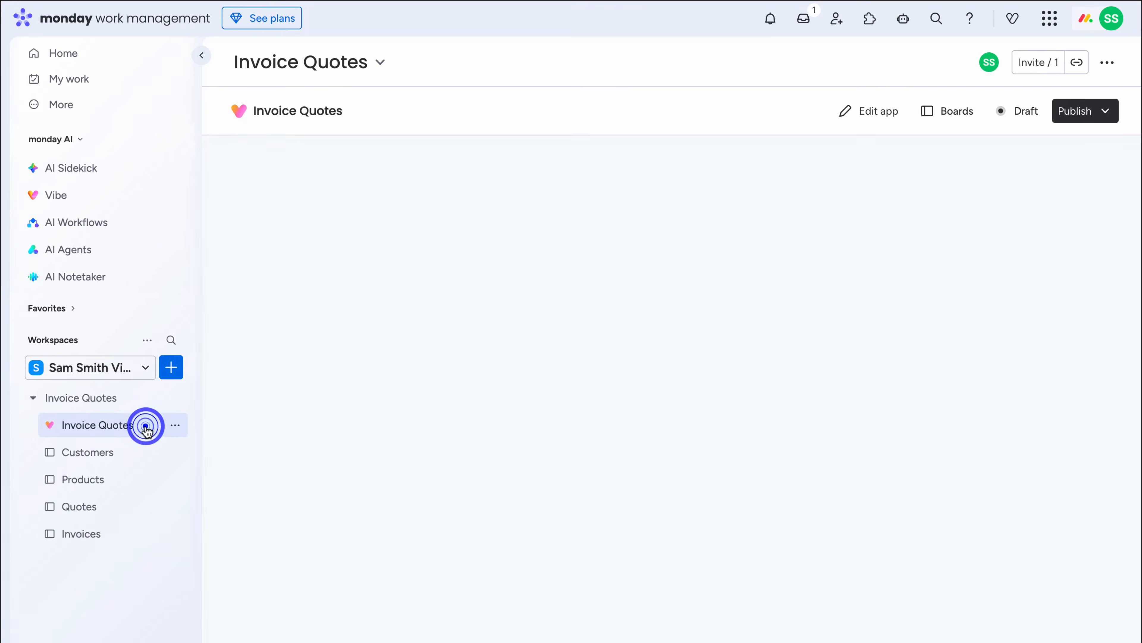
click(403, 382)
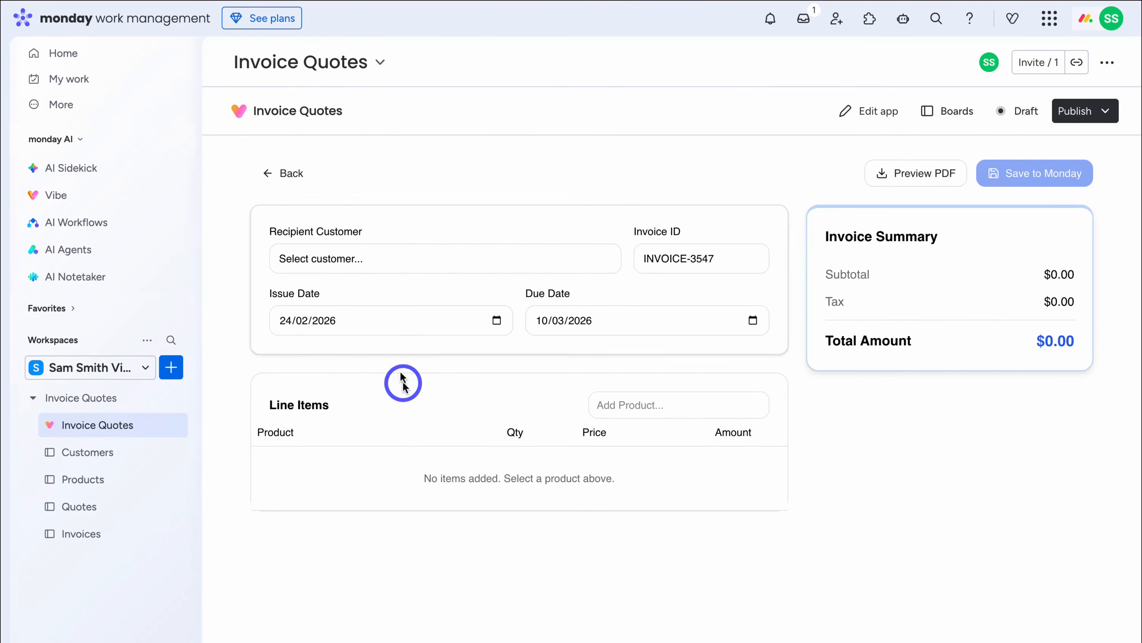
click(339, 258)
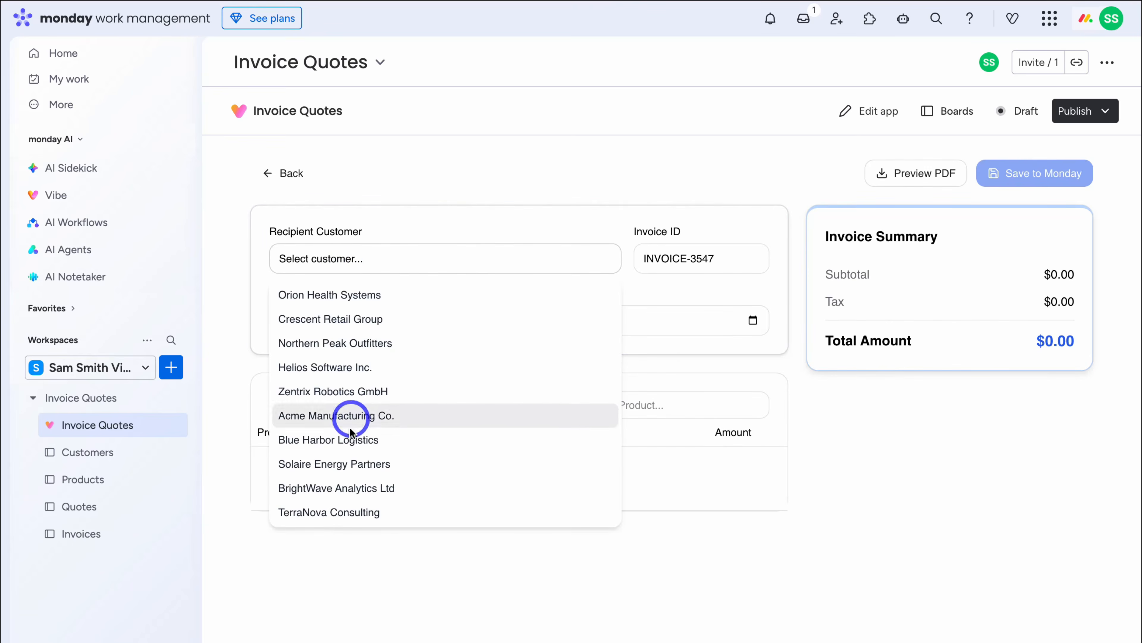
click(223, 553)
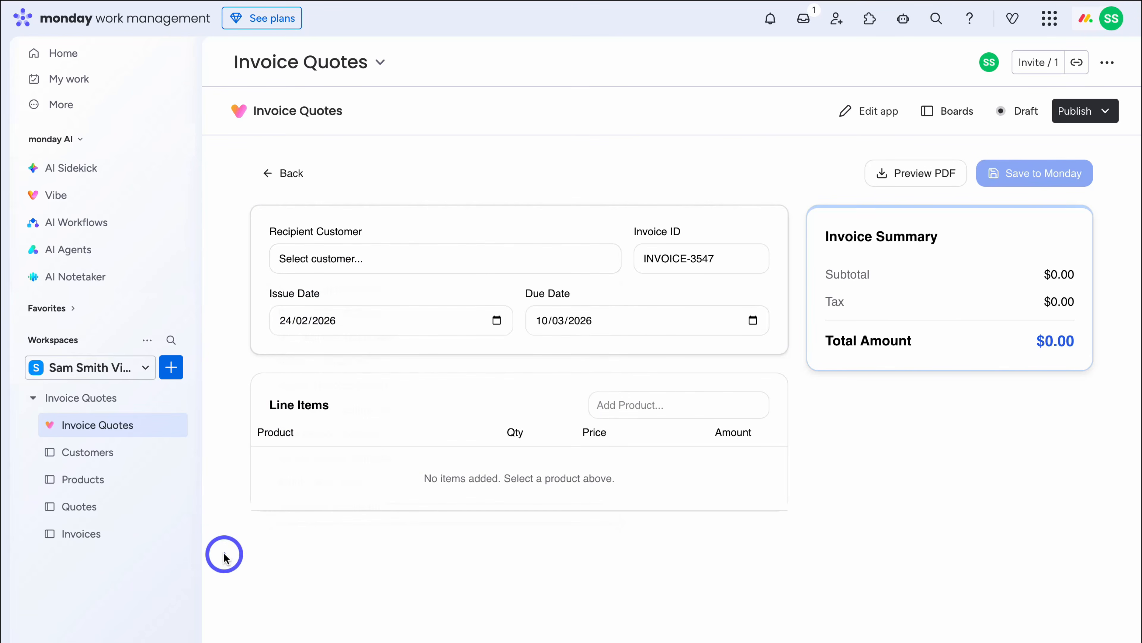
click(111, 455)
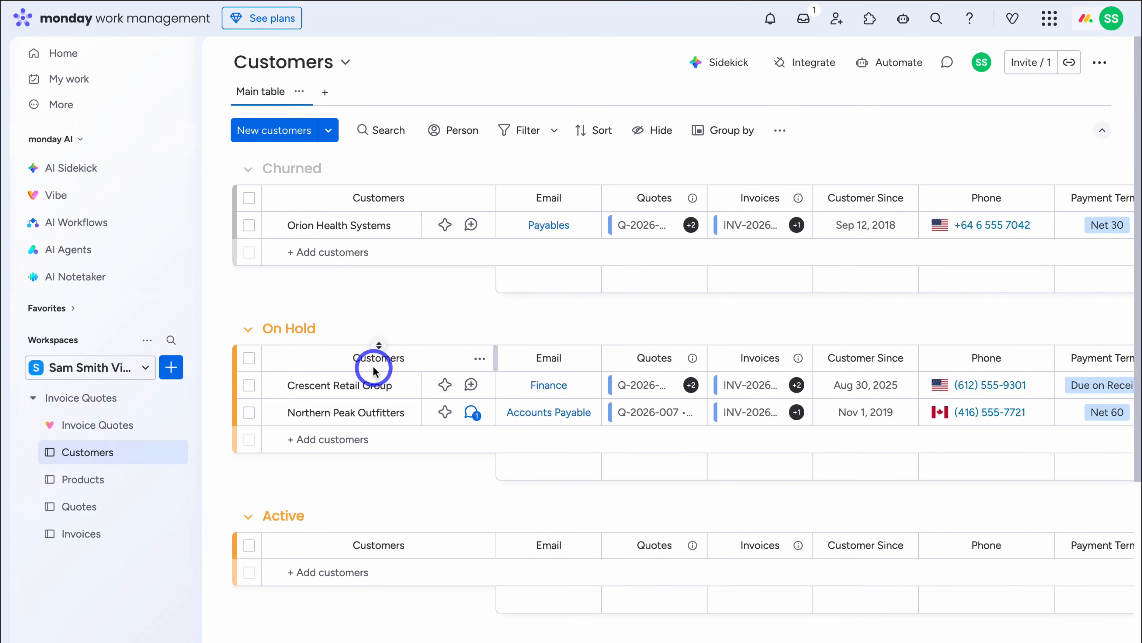
- Add King Robotics to the Prospective group with the contact's e-mail address, display text Owner
scroll(375, 364, down, 8)
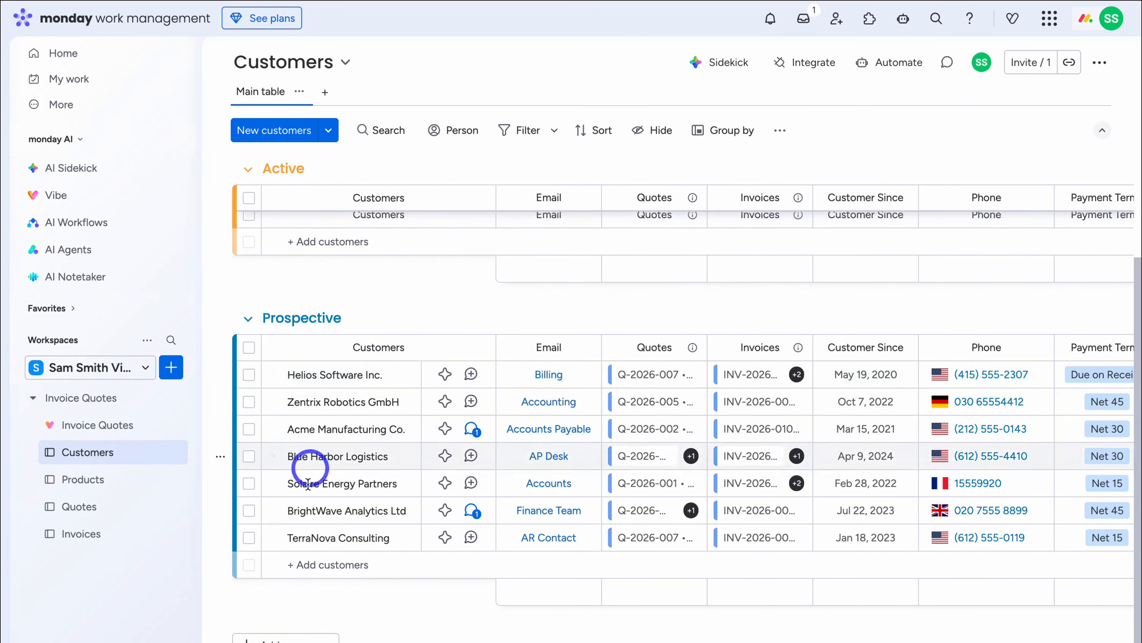
click(314, 563)
text(King Robotics)
key(Return)
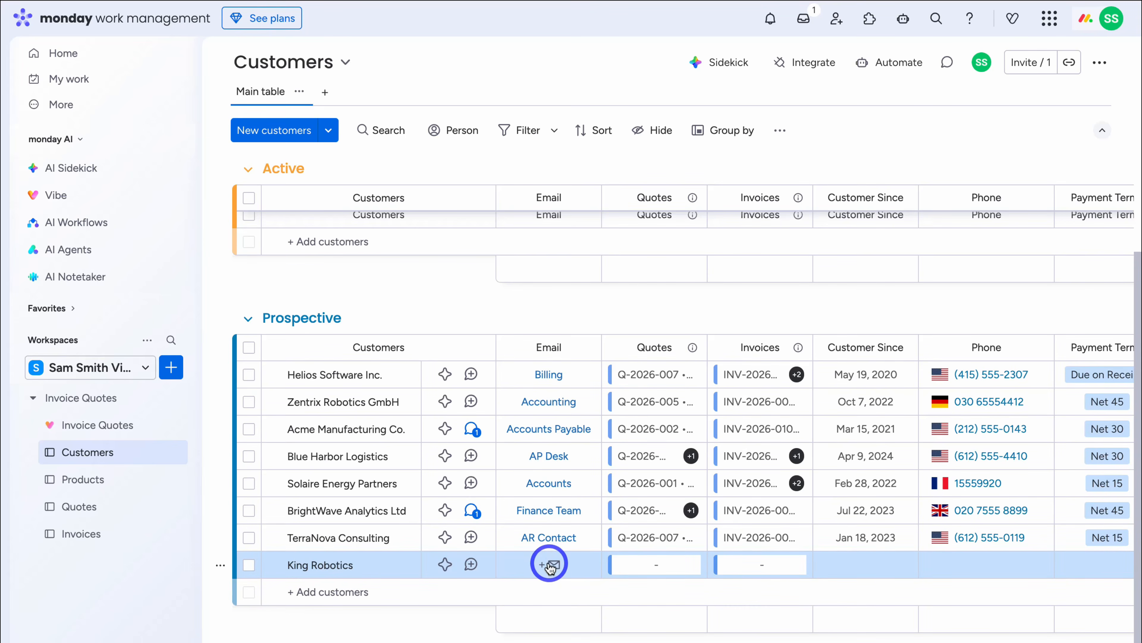
click(549, 565)
click(544, 585)
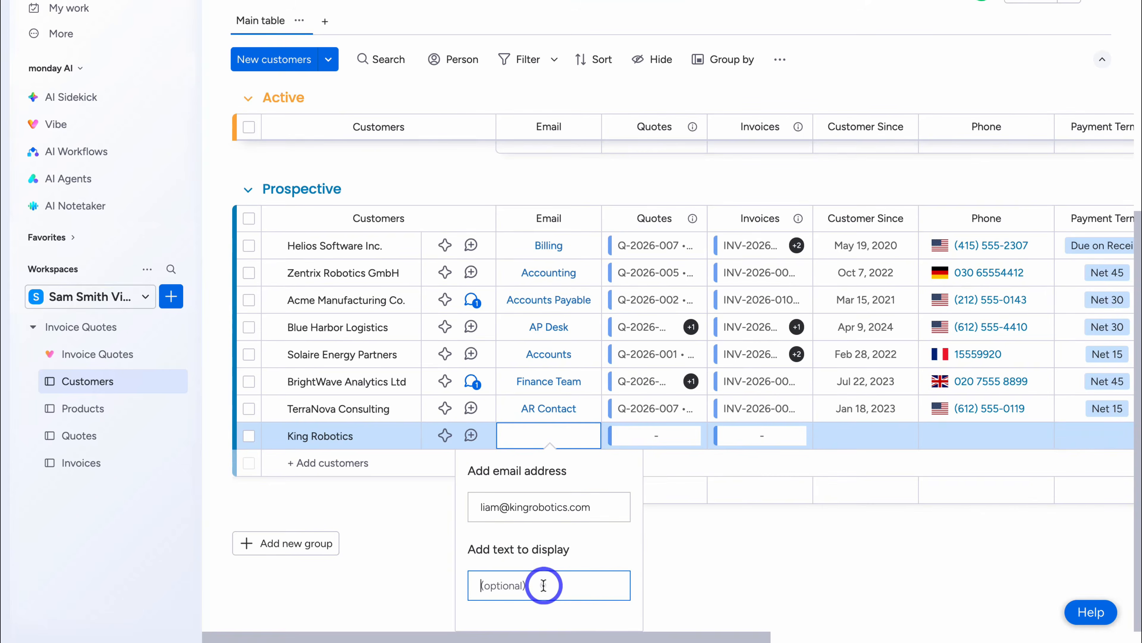
text(Owner)
key(Return)
- Inspect the quotes and invoices available to link to King Robotics without linking any
click(647, 542)
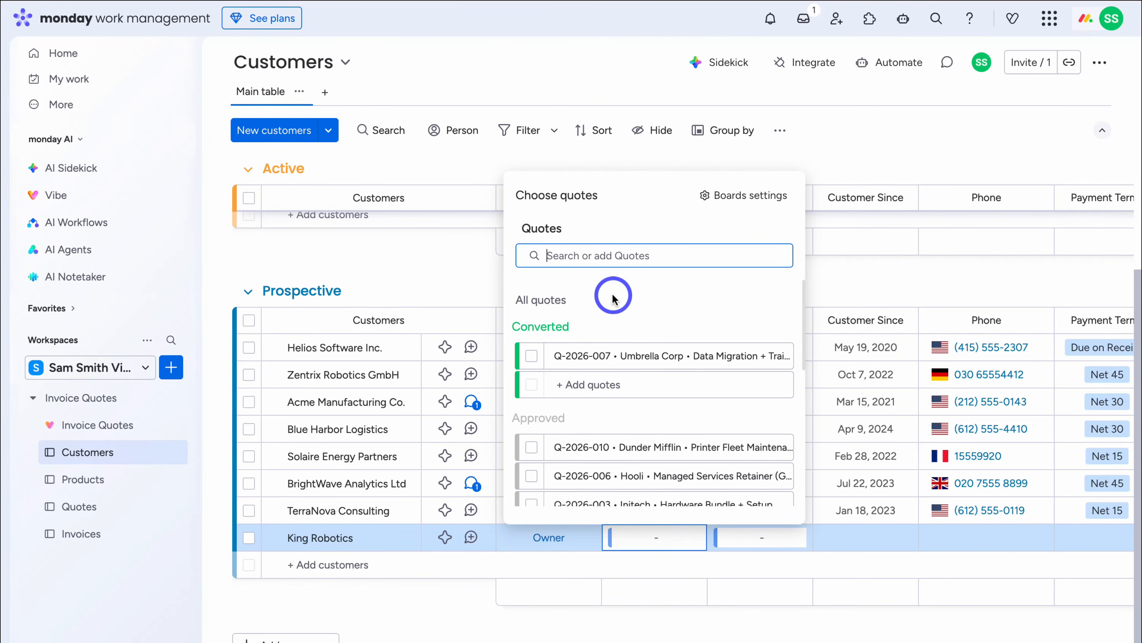
scroll(620, 369, down, 5)
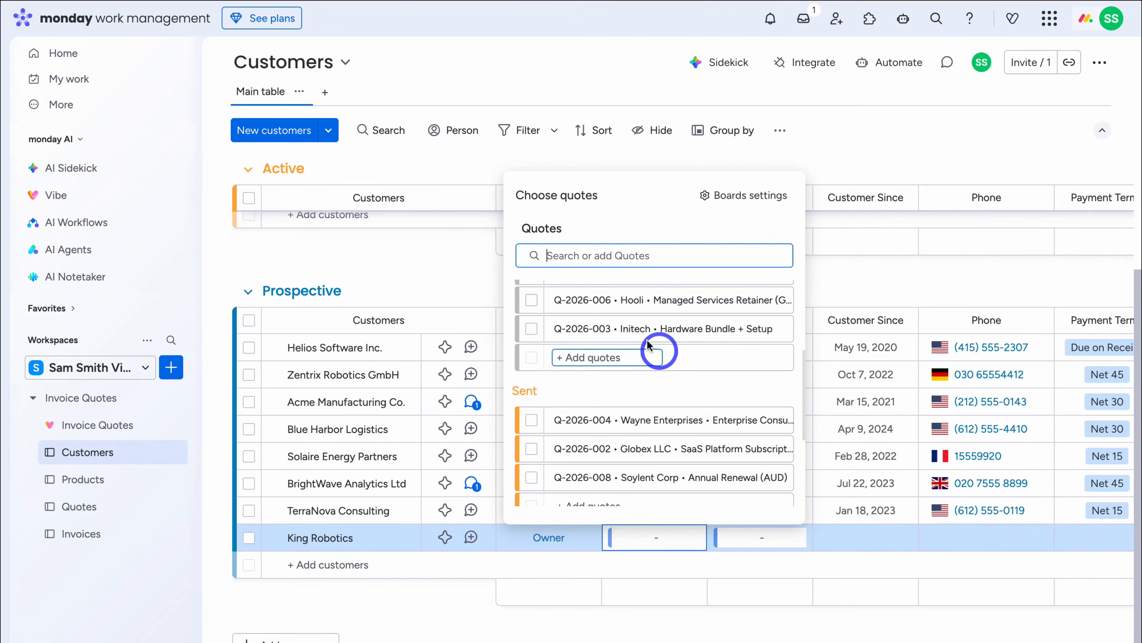
click(520, 232)
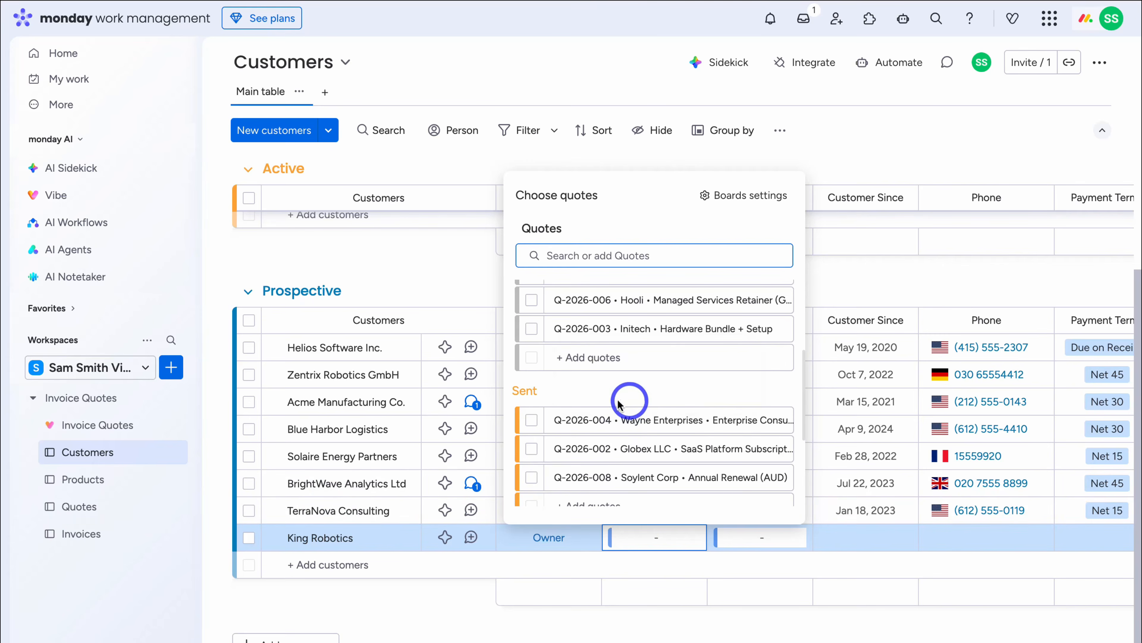
click(770, 540)
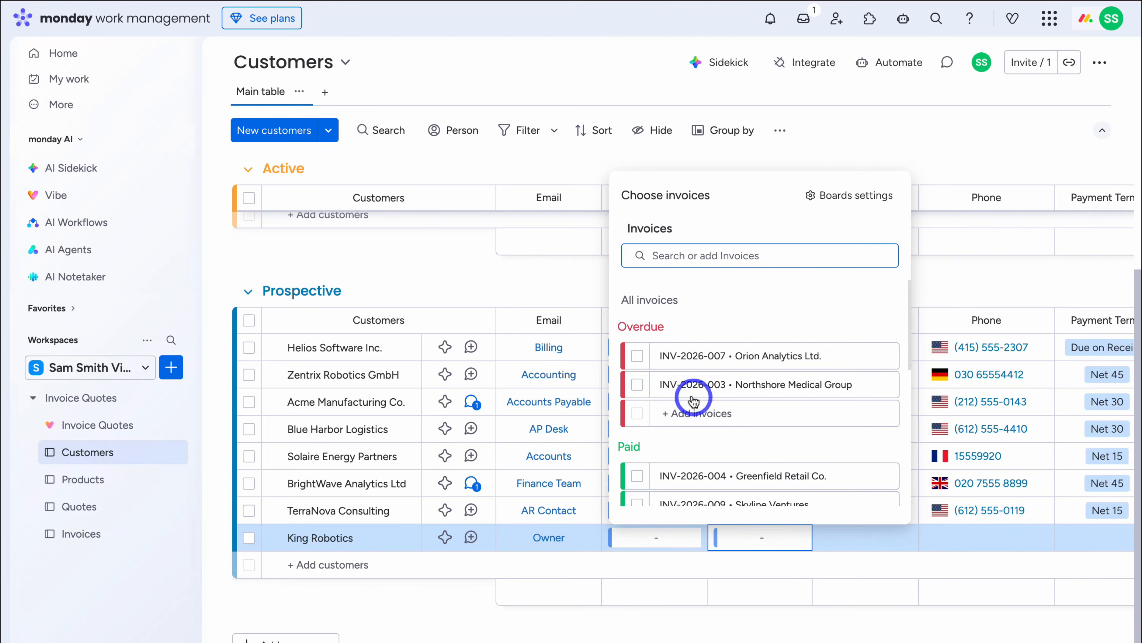
click(761, 410)
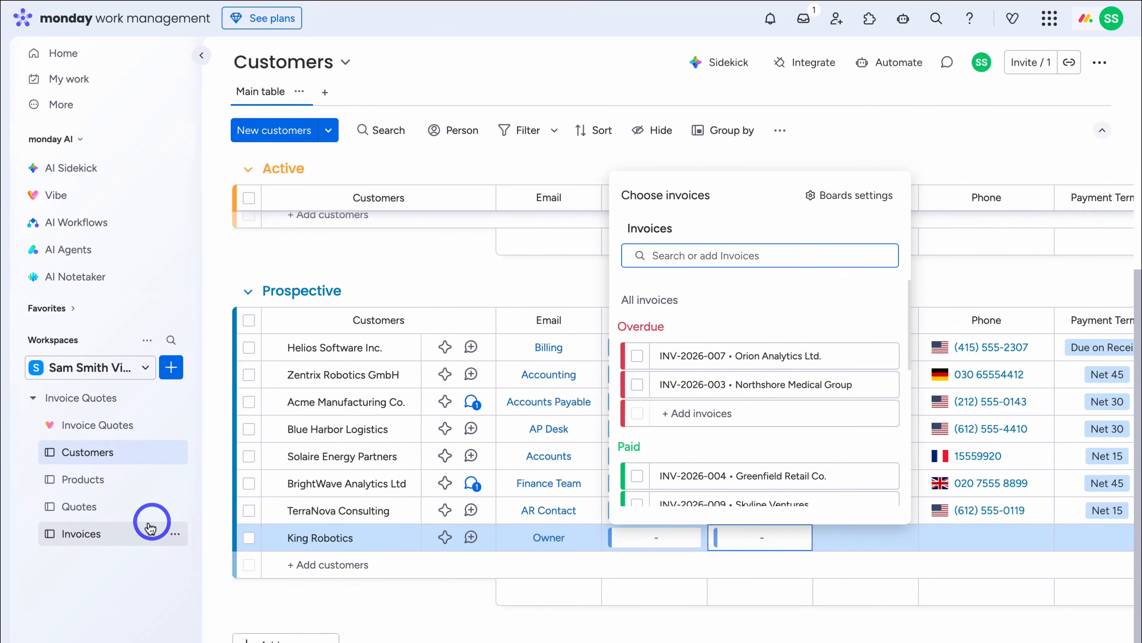
click(785, 624)
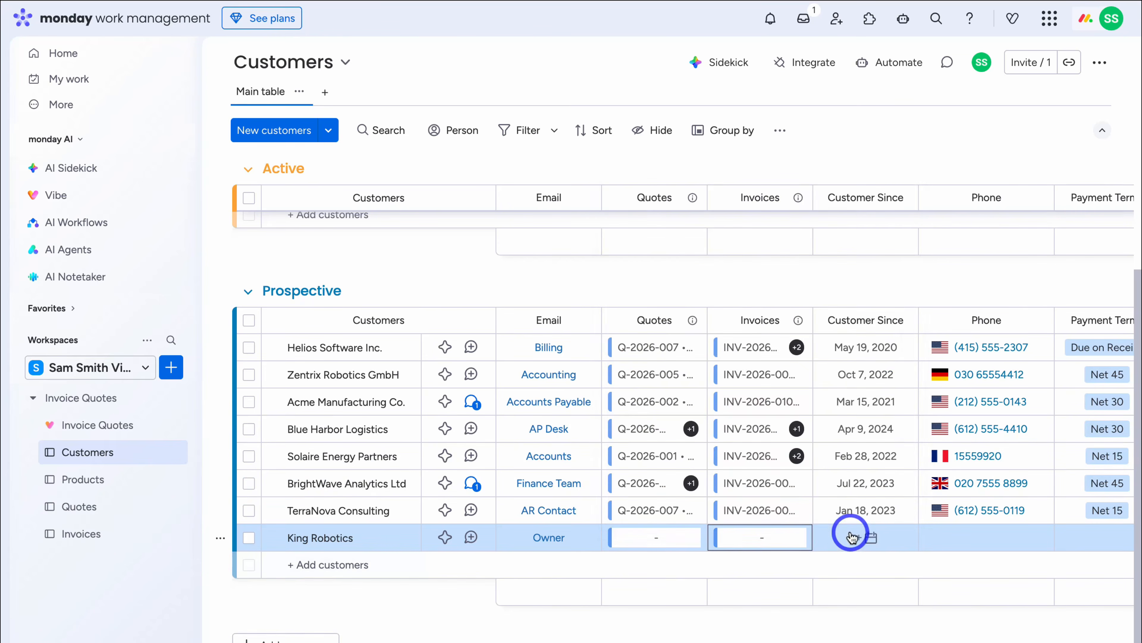
scroll(852, 535, right, 5)
scroll(852, 536, right, 8)
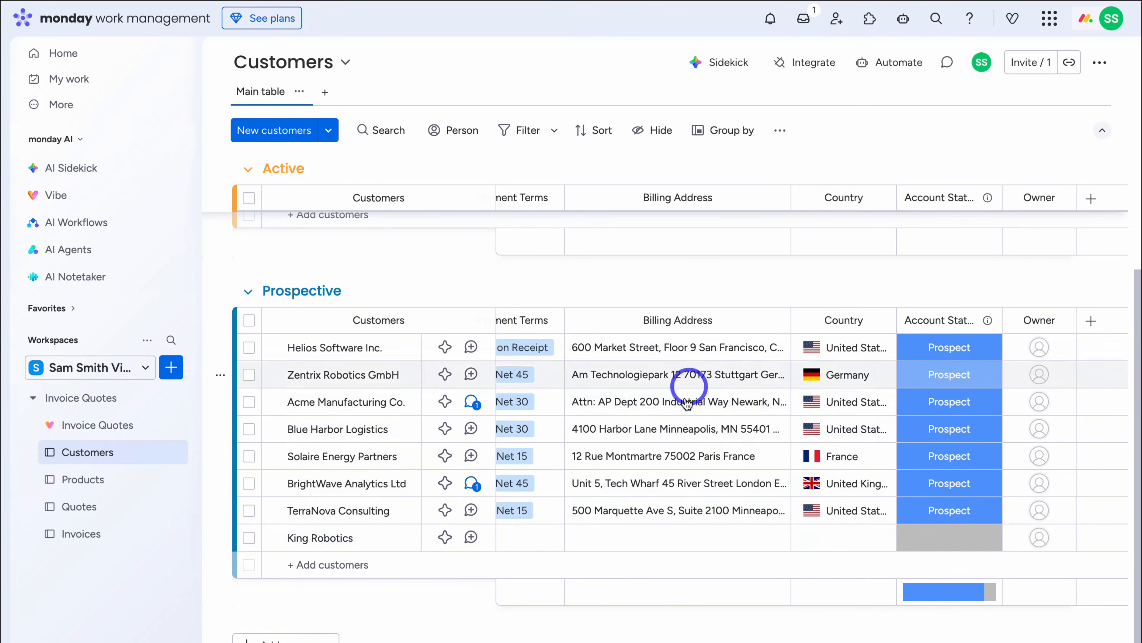
scroll(778, 455, up, 6)
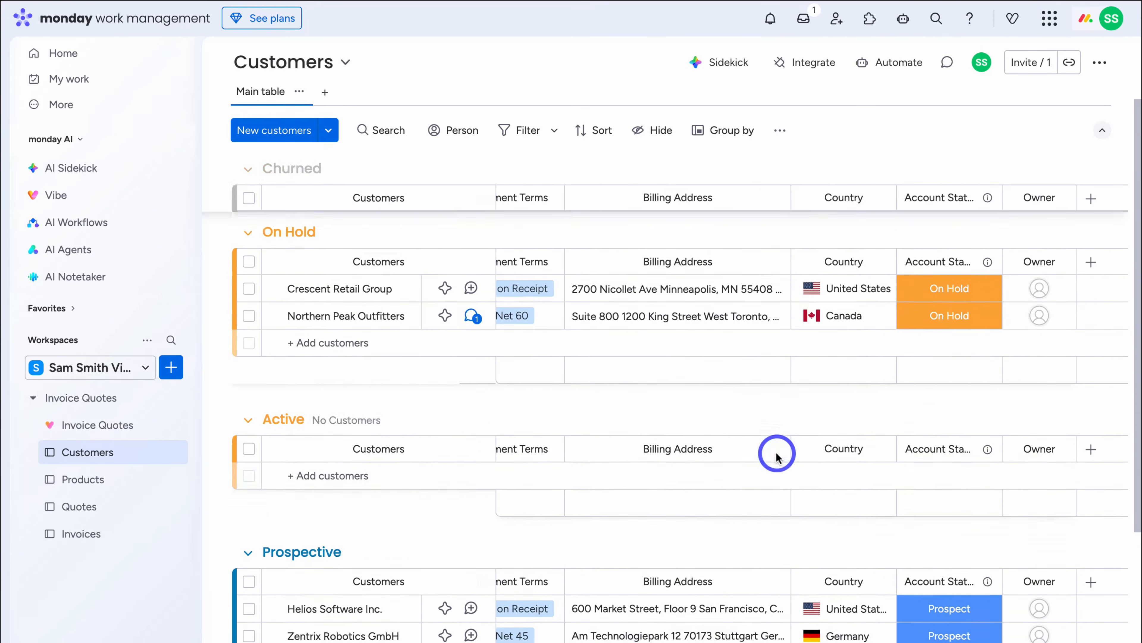
scroll(777, 452, down, 5)
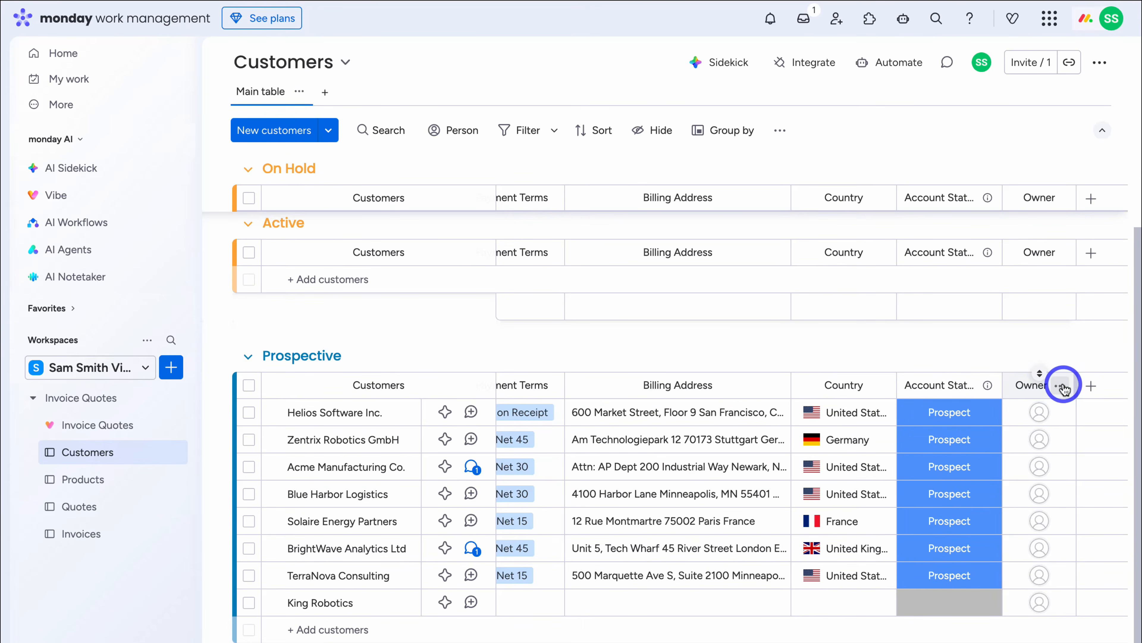
scroll(612, 581, left, 10)
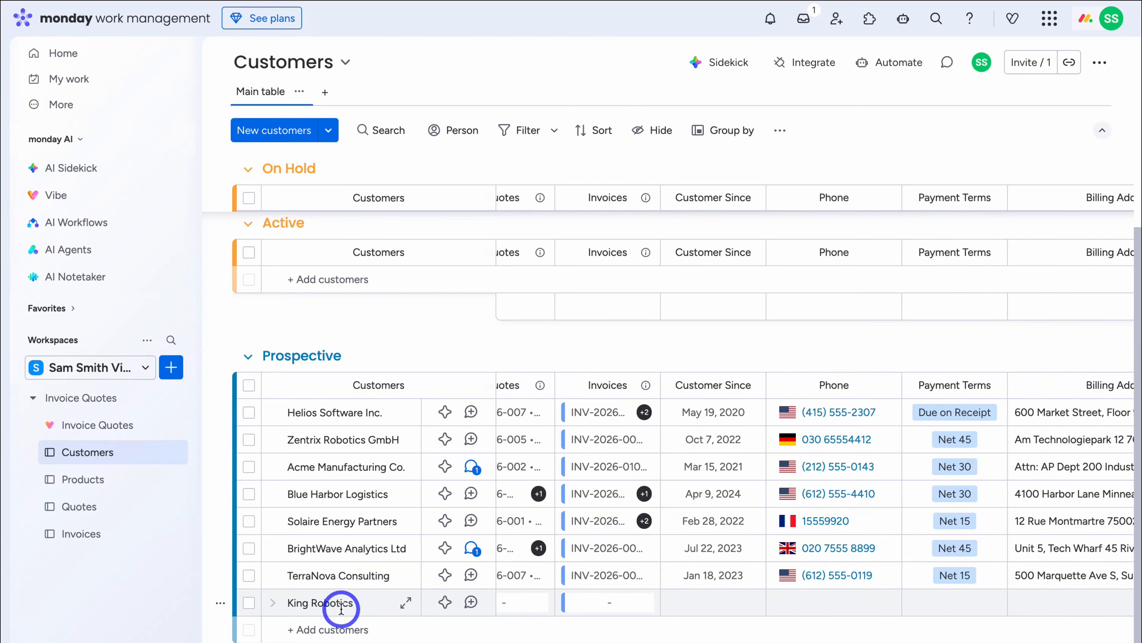
scroll(403, 607, right, 10)
- Set King Robotics' Account Status to Prospect and return to the Invoice Quotes Billing Dashboard
click(945, 595)
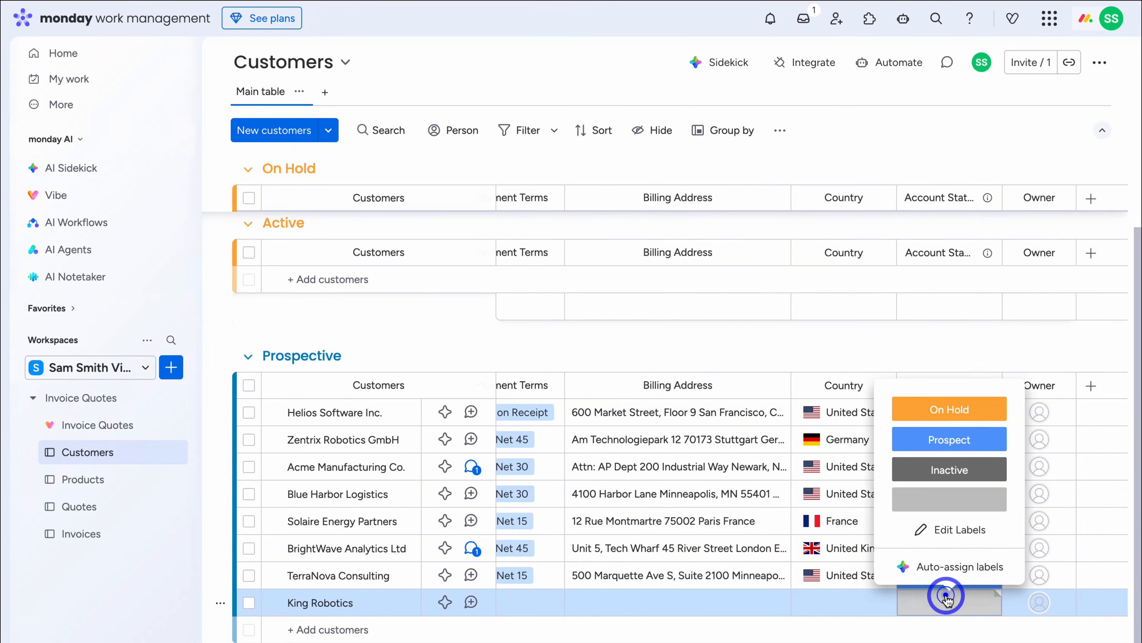
click(944, 439)
scroll(603, 619, left, 10)
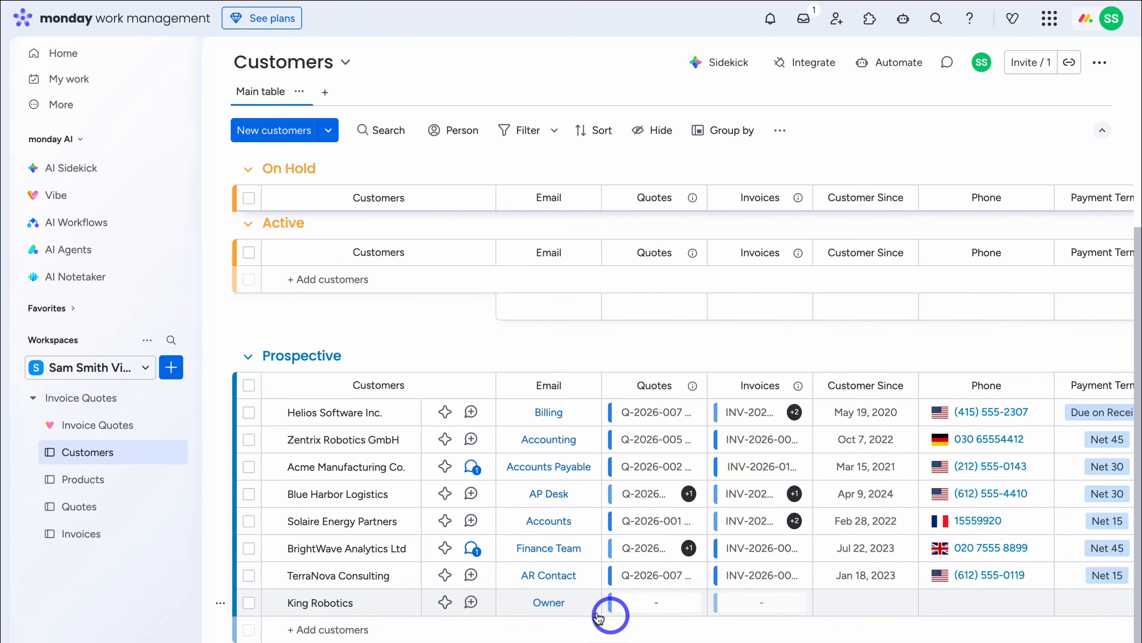
click(117, 430)
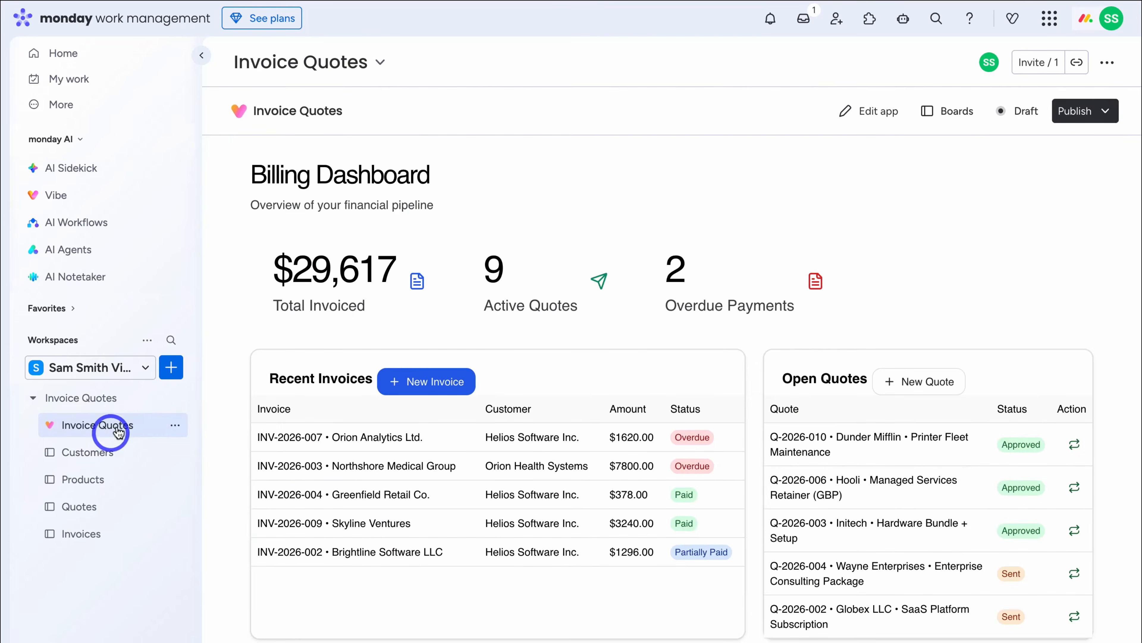
- Start a new invoice with King Robotics as the recipient
click(175, 424)
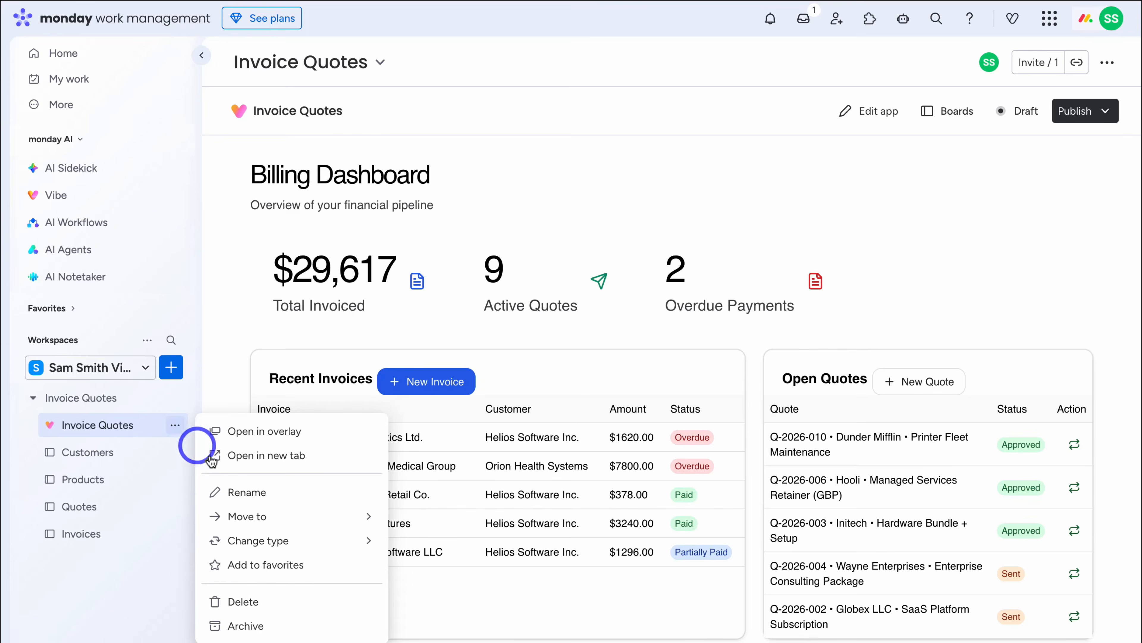
click(179, 433)
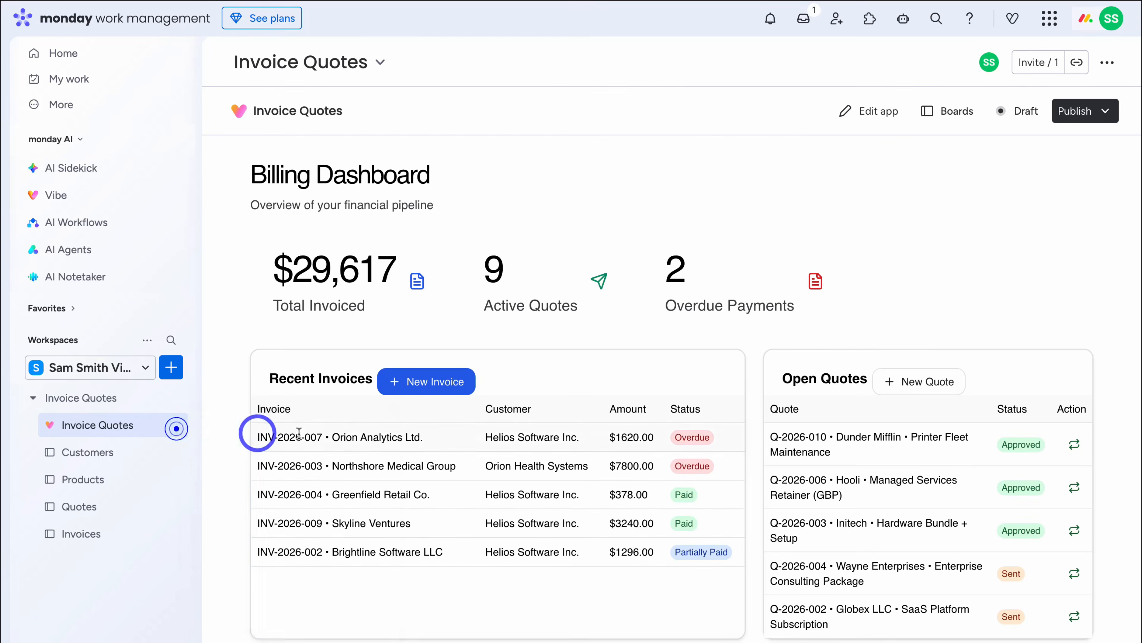
click(433, 381)
click(377, 256)
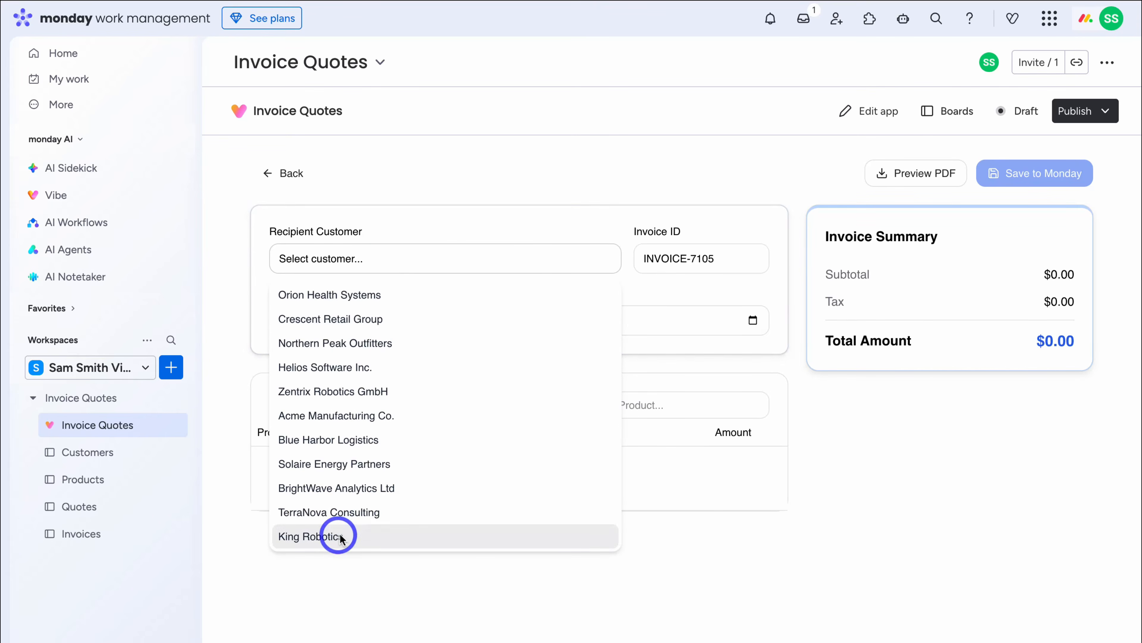
click(396, 536)
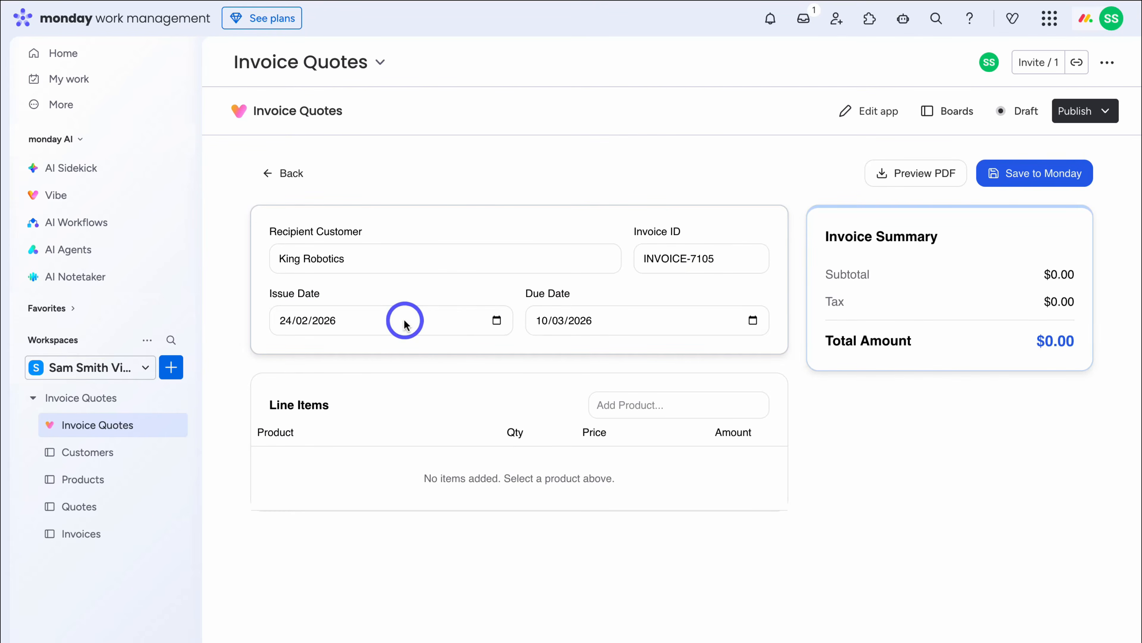
- Add 10 AP Automation Implementation Packages, preview the invoice PDF, then check the Invoices board
click(638, 407)
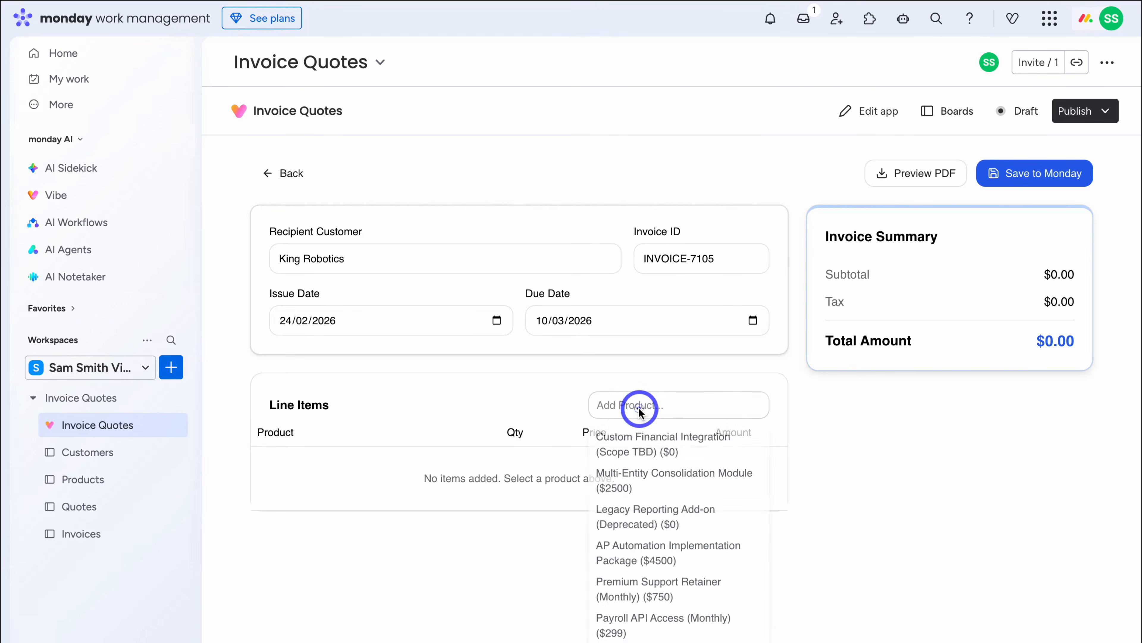
click(625, 549)
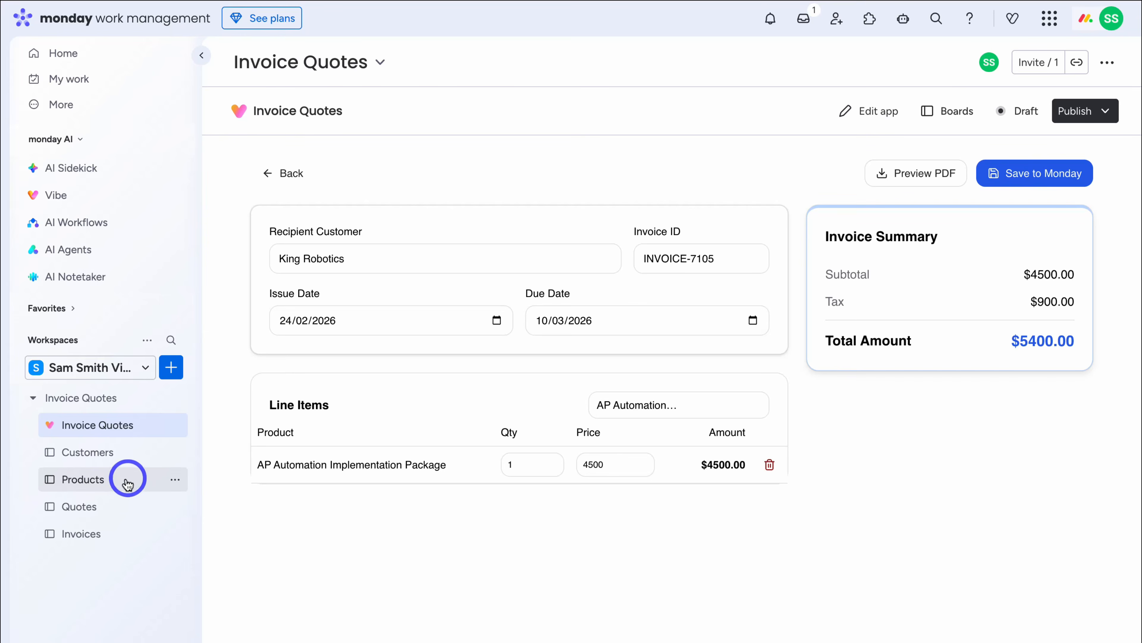
click(516, 467)
text(0)
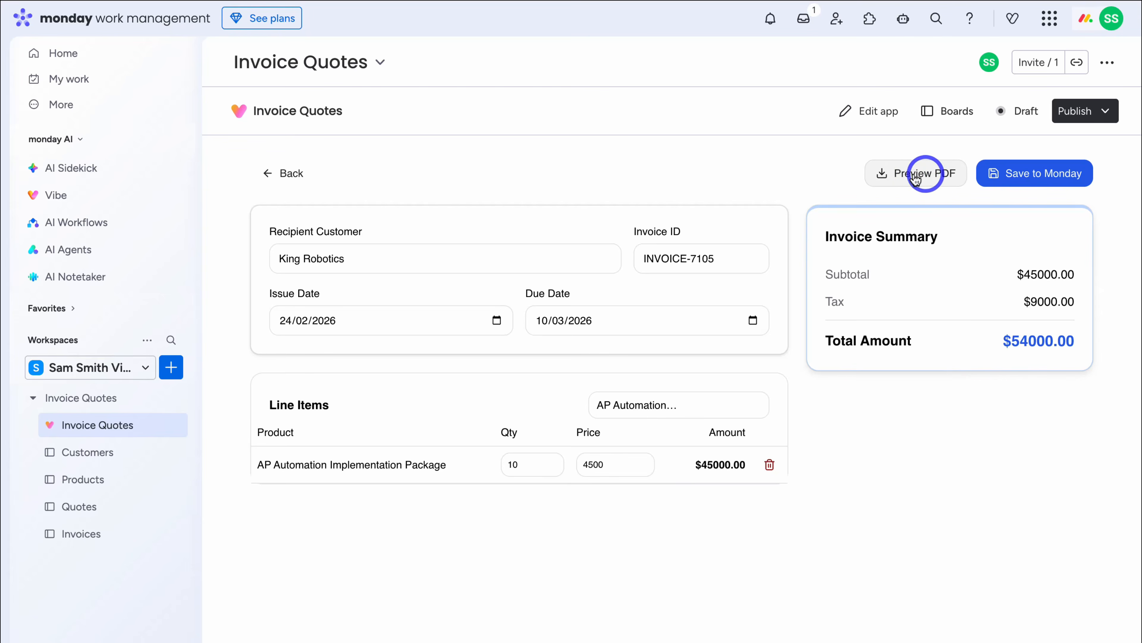
click(925, 179)
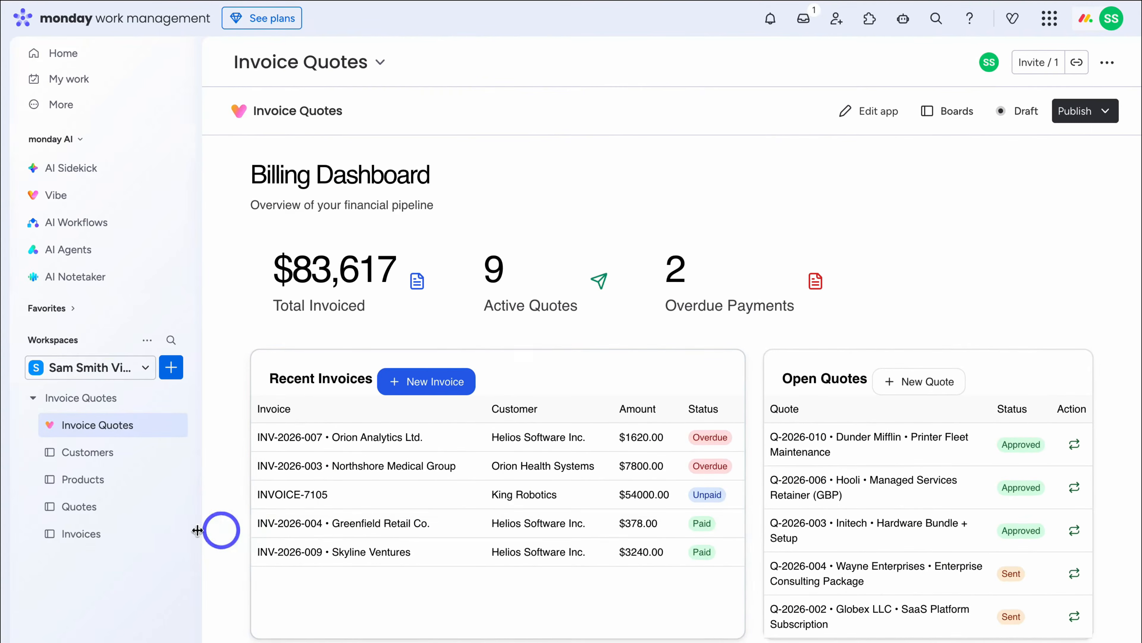
click(126, 536)
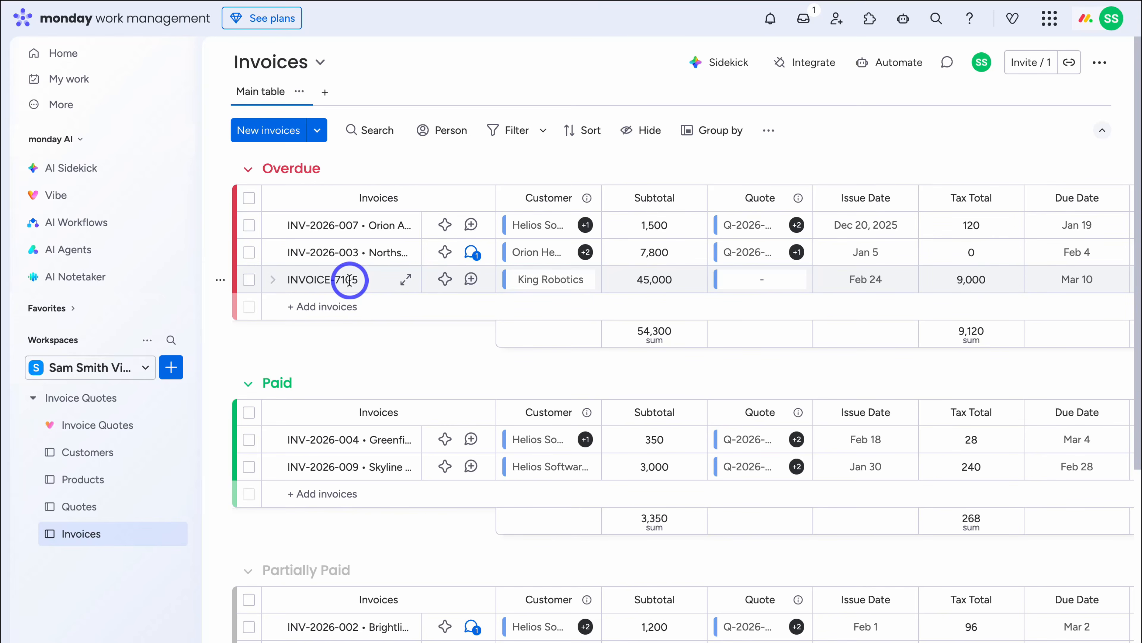
- Set INVOICE-7105's Payment Status to Unpaid
scroll(350, 279, down, 7)
scroll(518, 281, up, 7)
scroll(518, 281, right, 5)
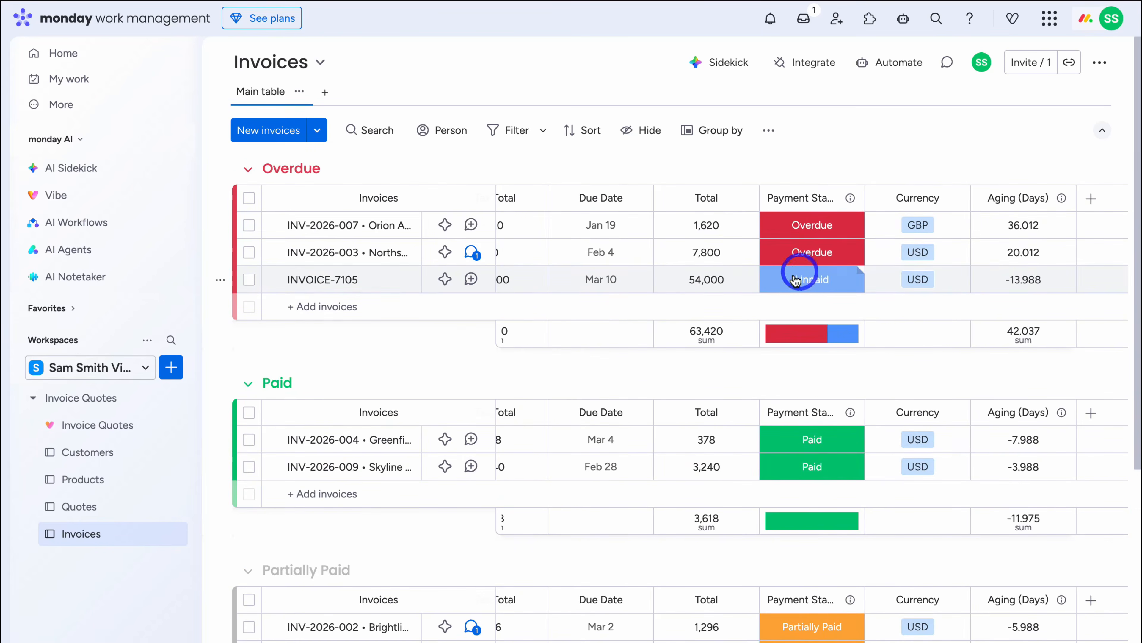
click(818, 281)
click(836, 419)
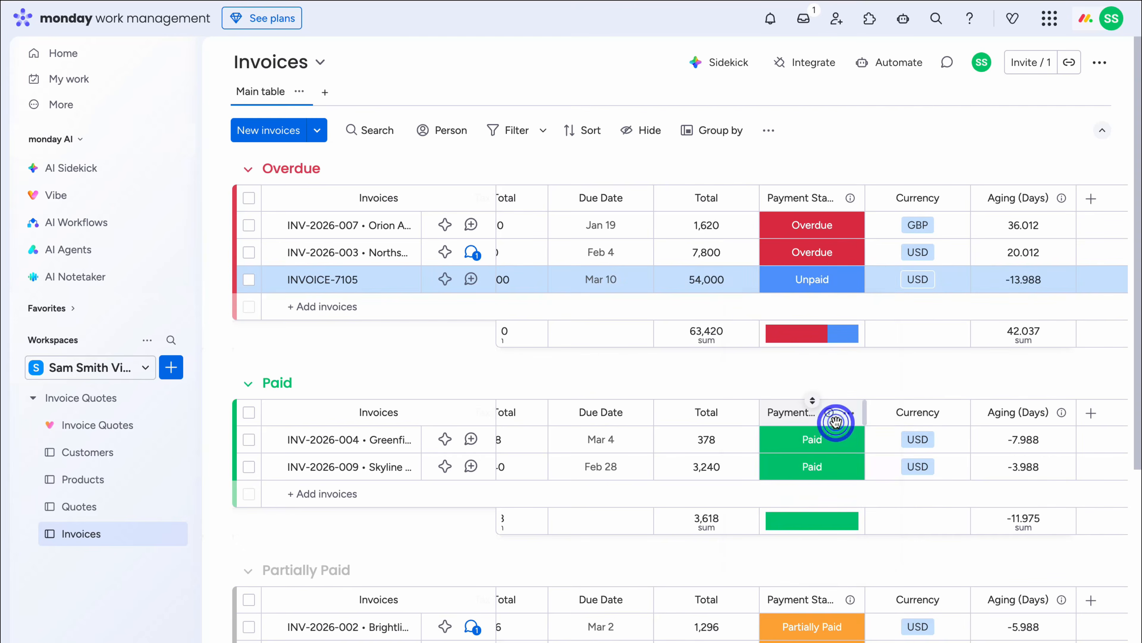
- Drag INVOICE-7105 from Overdue into second place in the Unpaid group, then open Automate
scroll(993, 336, left, 5)
scroll(529, 343, left, 3)
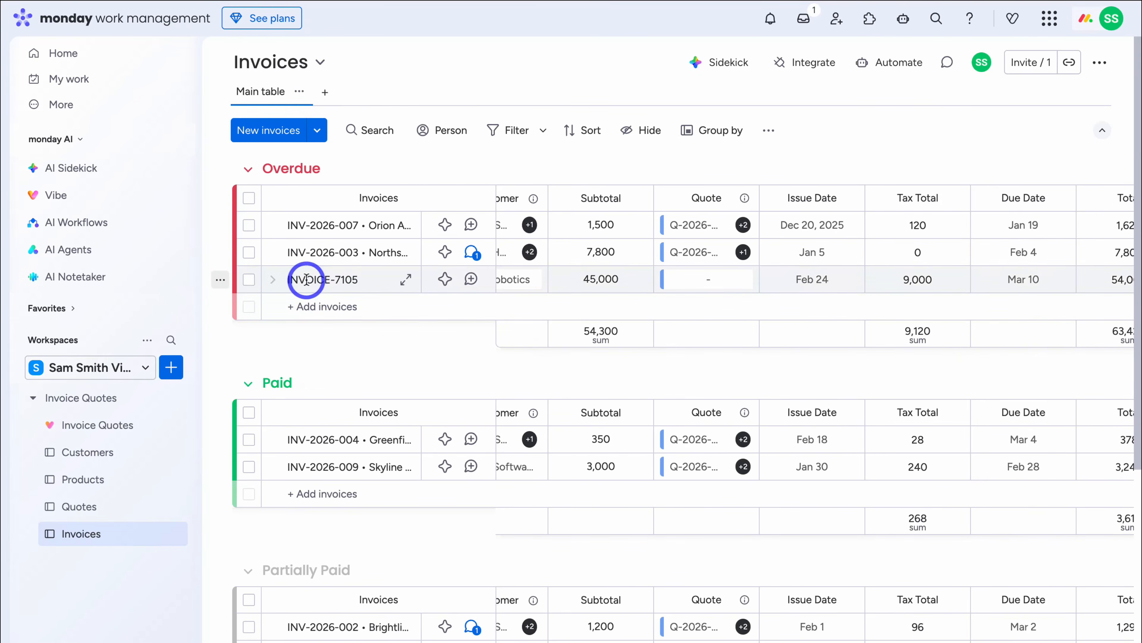
drag(310, 288, 292, 603)
drag(323, 513, 331, 458)
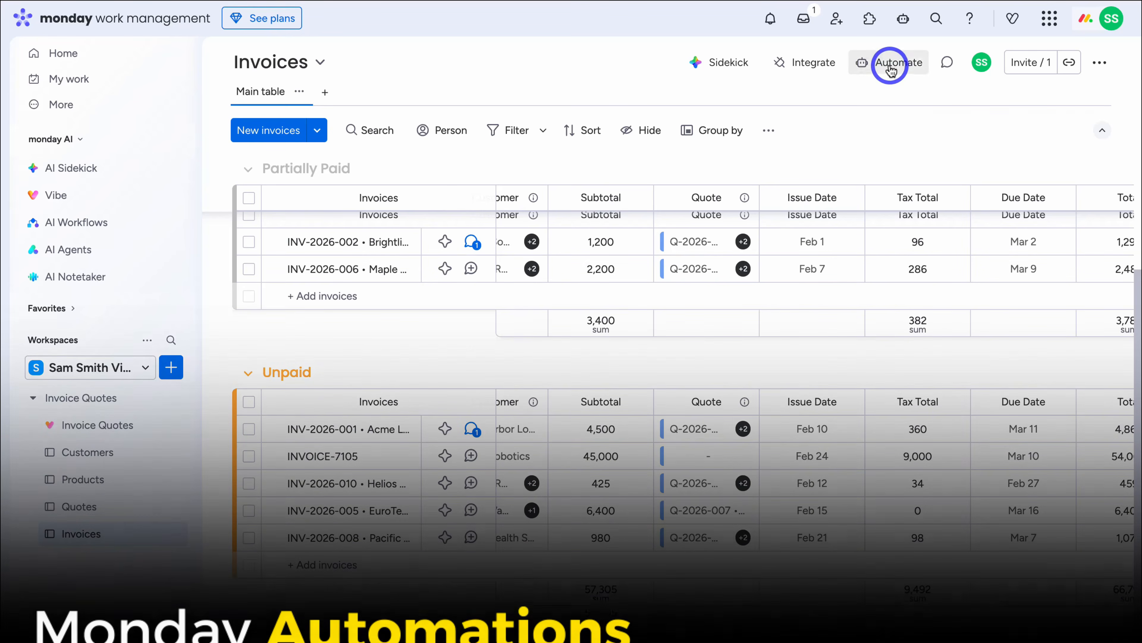
click(890, 64)
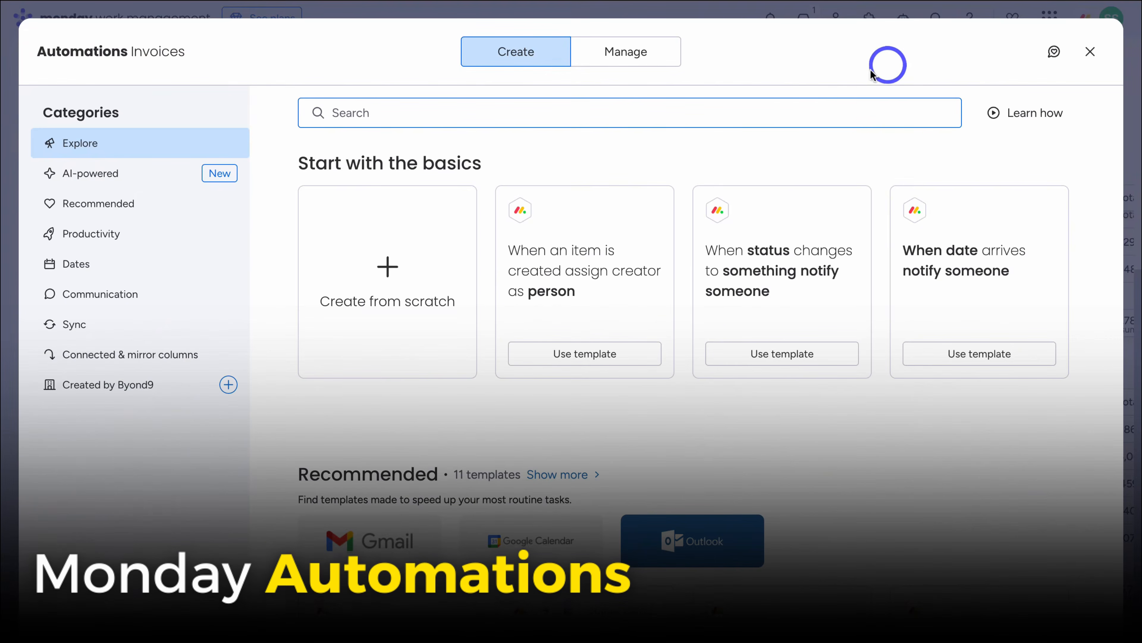
- Create the automation: when Payment Status changes to Unpaid, move the item to group Unpaid
scroll(433, 274, down, 5)
scroll(434, 278, down, 1)
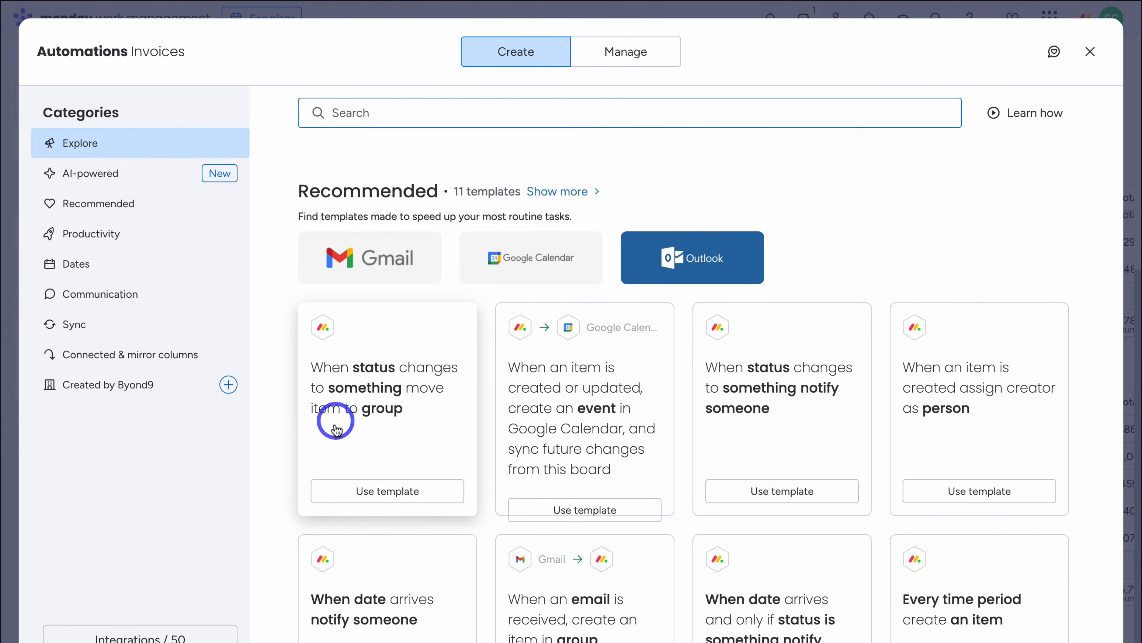
scroll(400, 429, up, 5)
scroll(451, 321, down, 4)
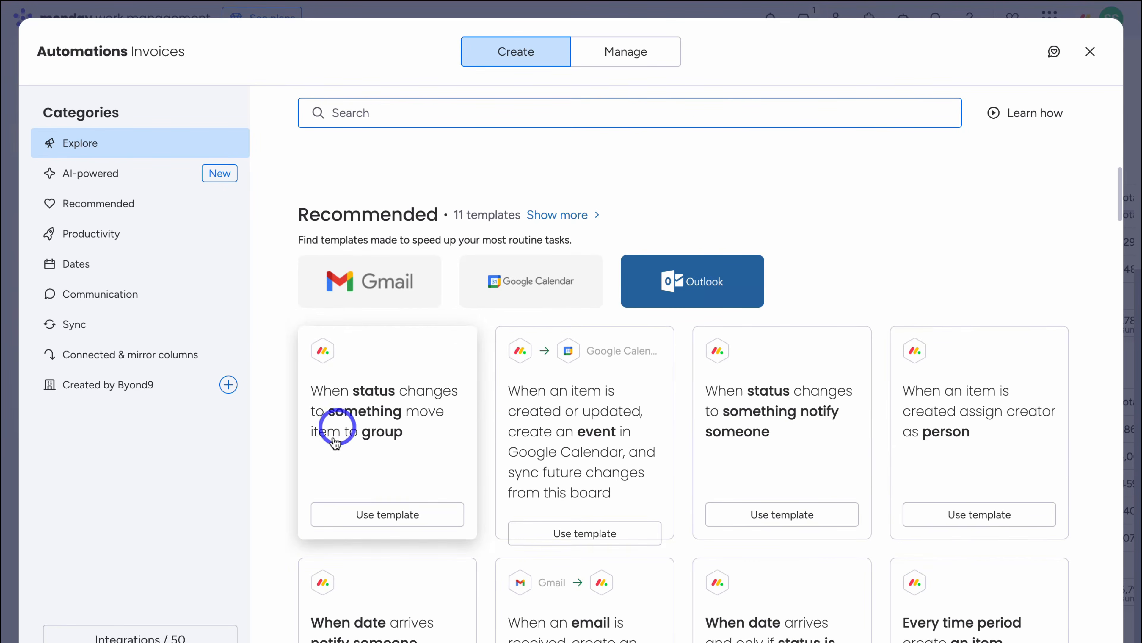
click(394, 515)
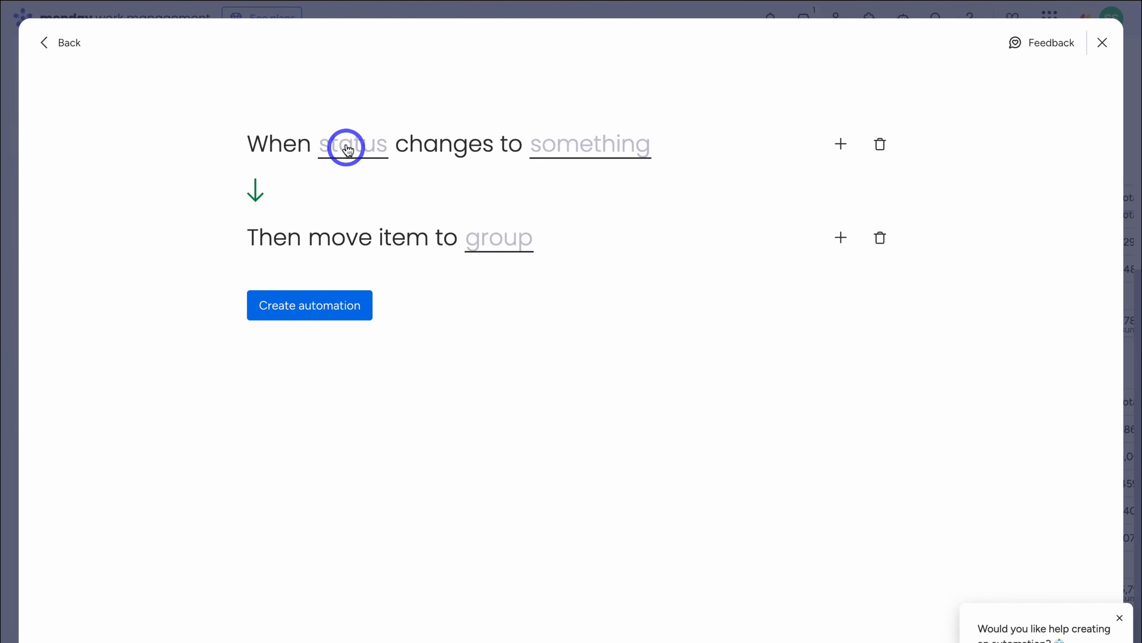
click(349, 147)
click(371, 203)
click(698, 149)
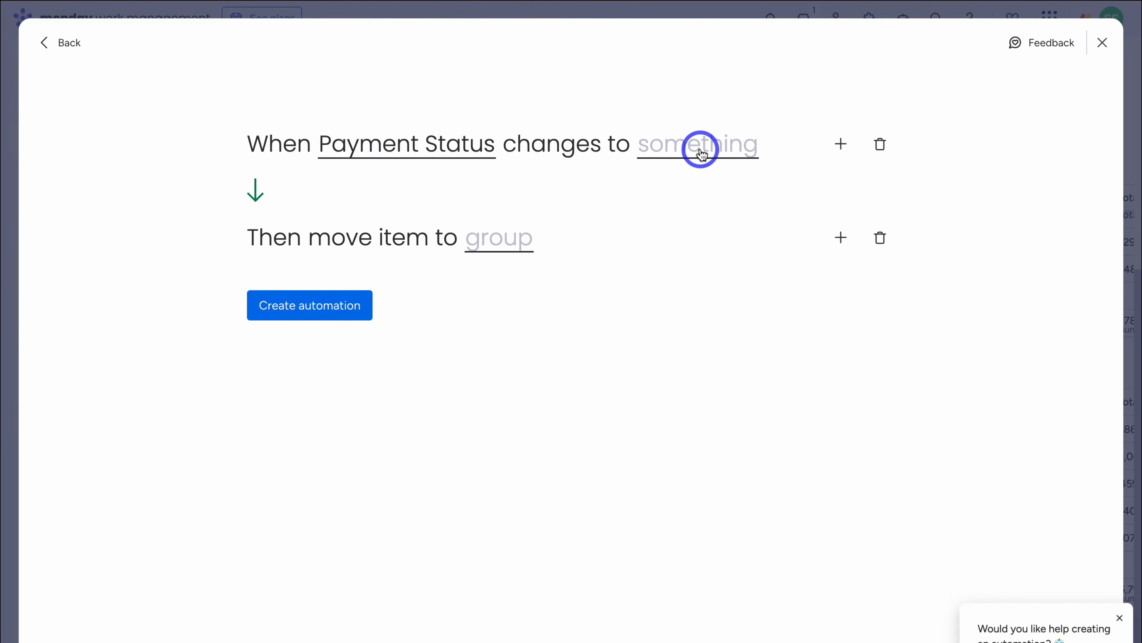
scroll(724, 234, down, 2)
click(729, 263)
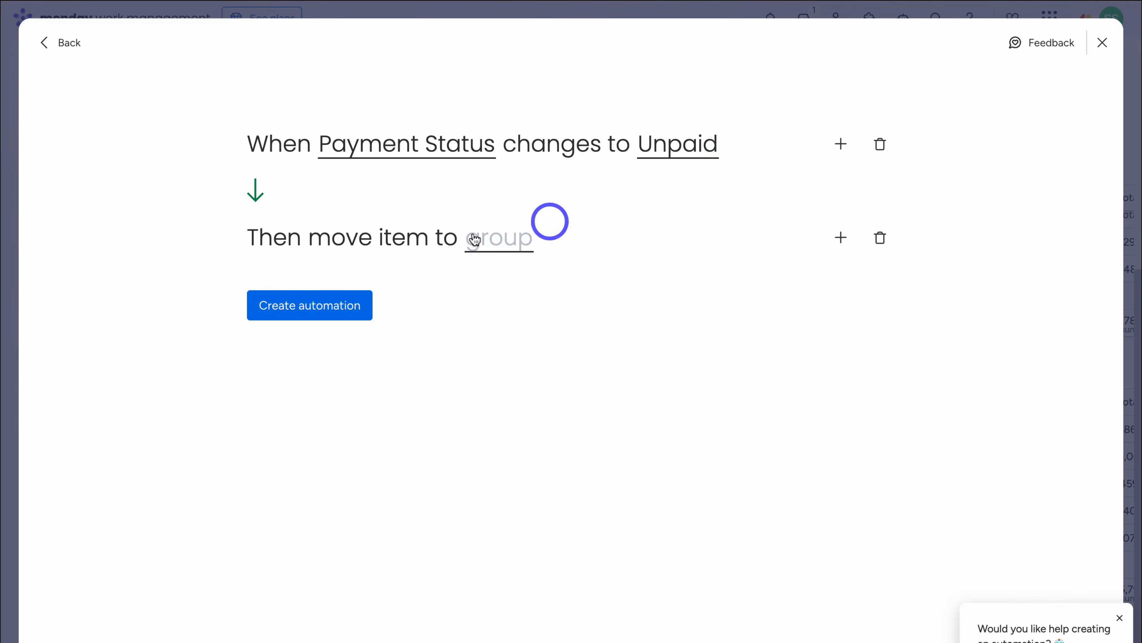
click(500, 246)
click(561, 344)
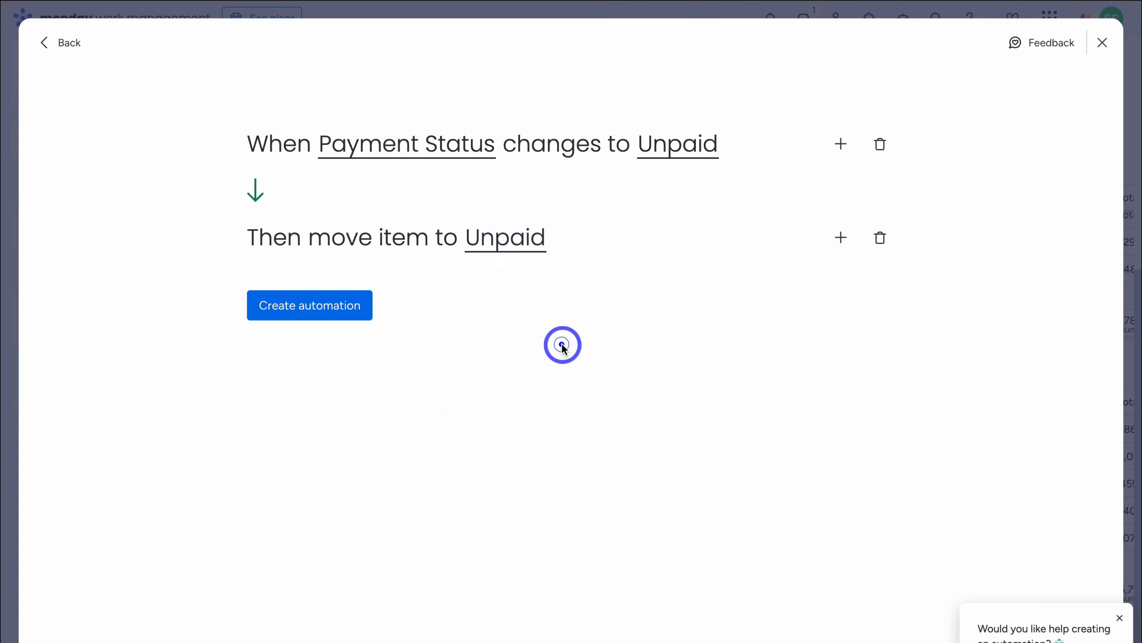
click(340, 308)
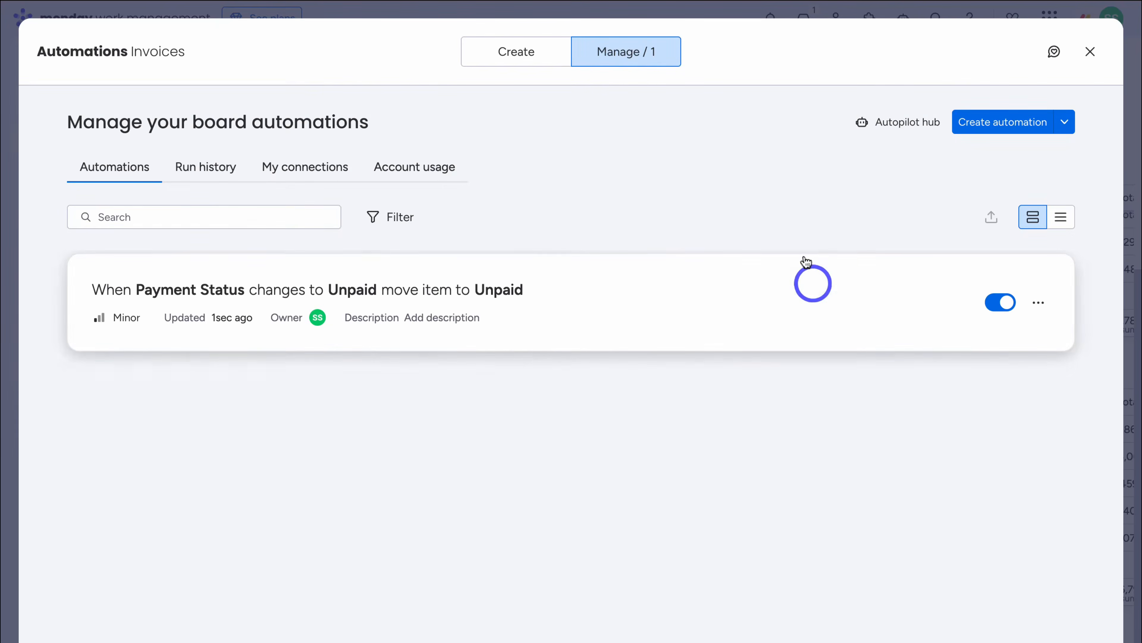
- Change INV-2026-003's status from Overdue to Unpaid, then return to the Billing Dashboard
click(1087, 53)
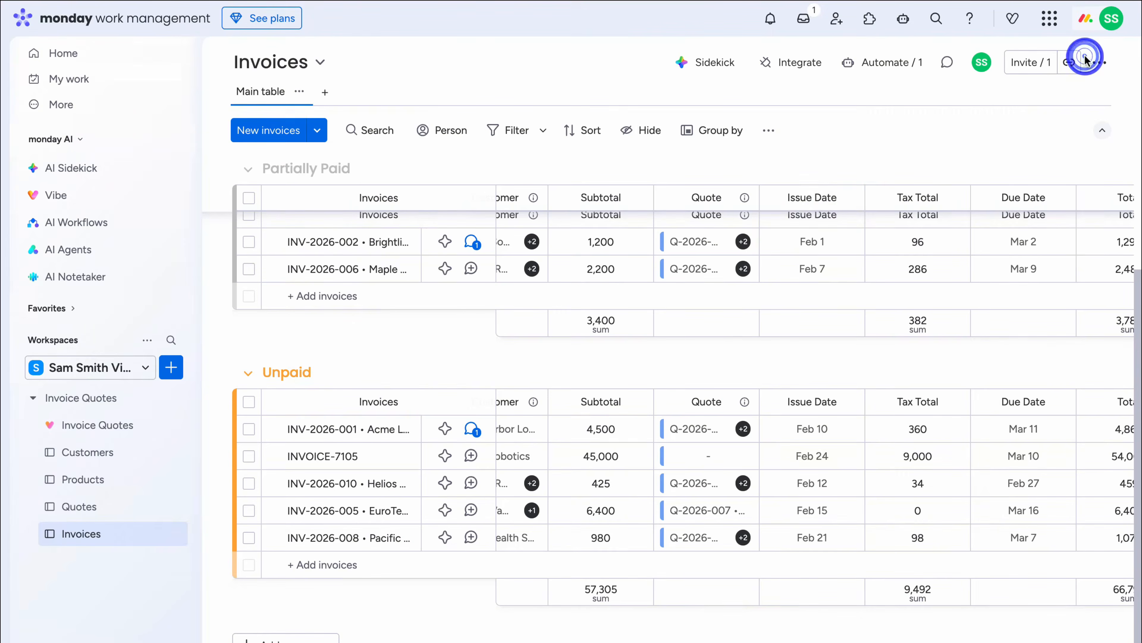
scroll(636, 307, up, 5)
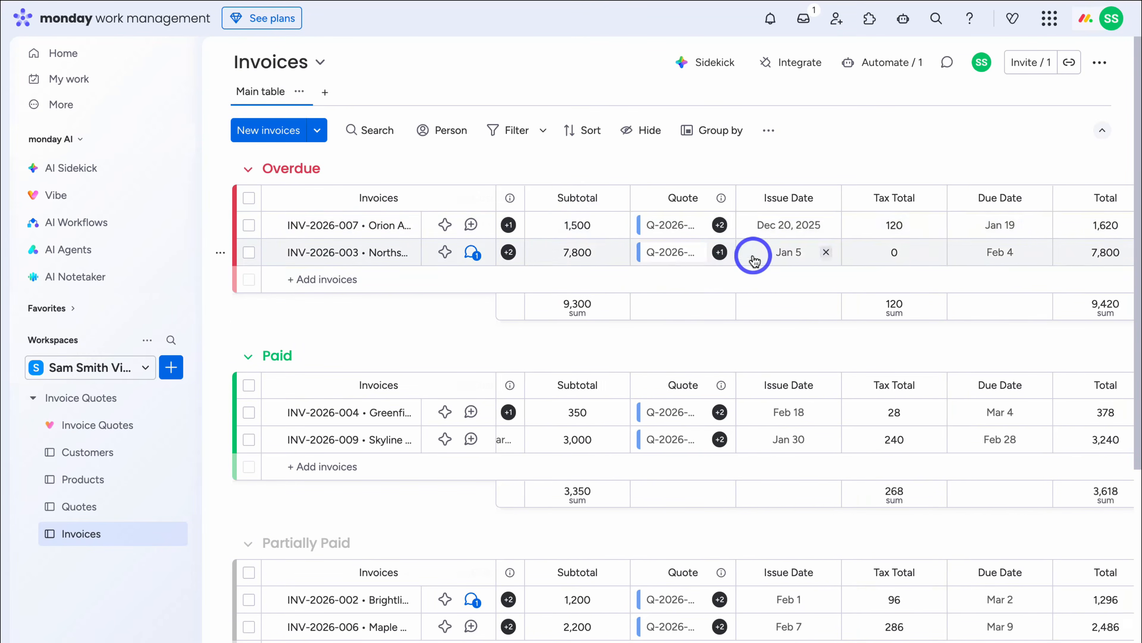
scroll(754, 261, right, 8)
click(811, 253)
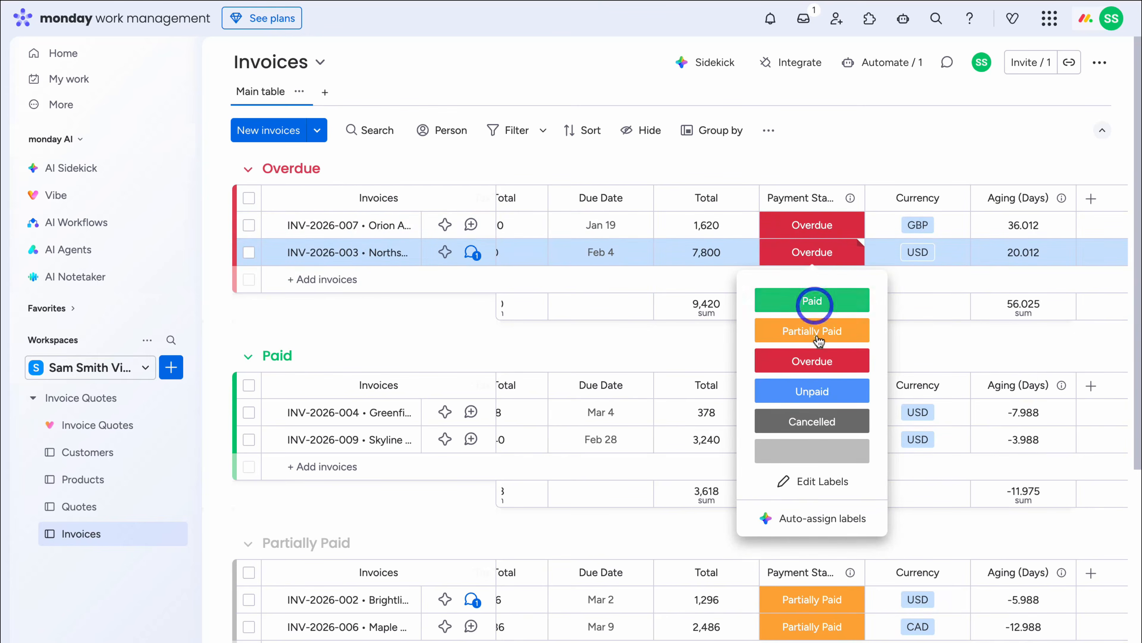
click(823, 390)
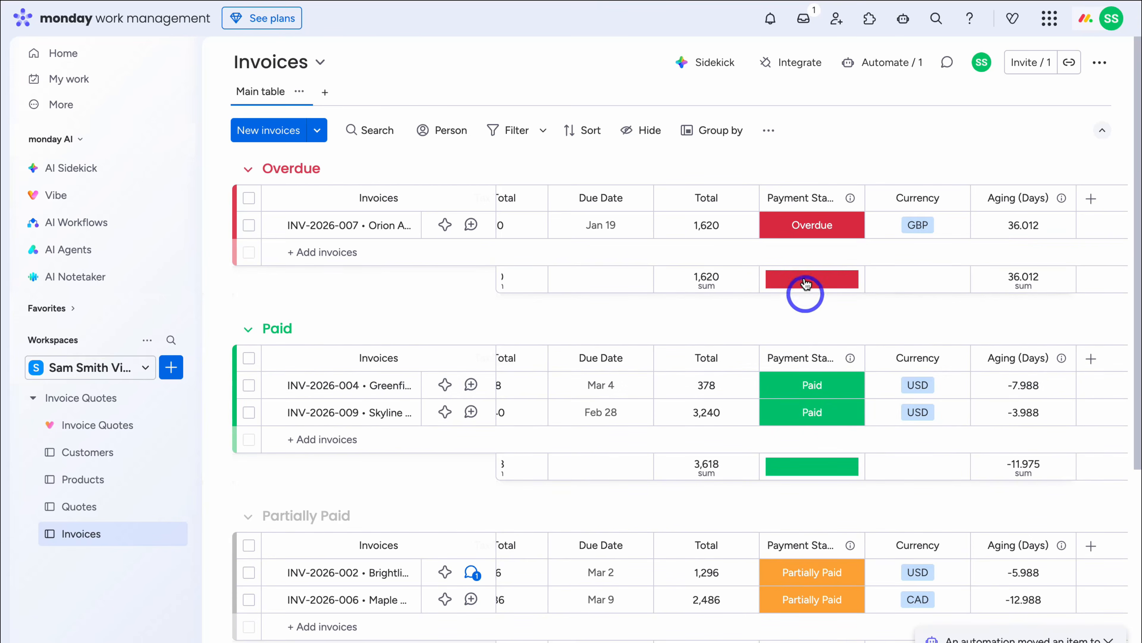
scroll(648, 266, down, 6)
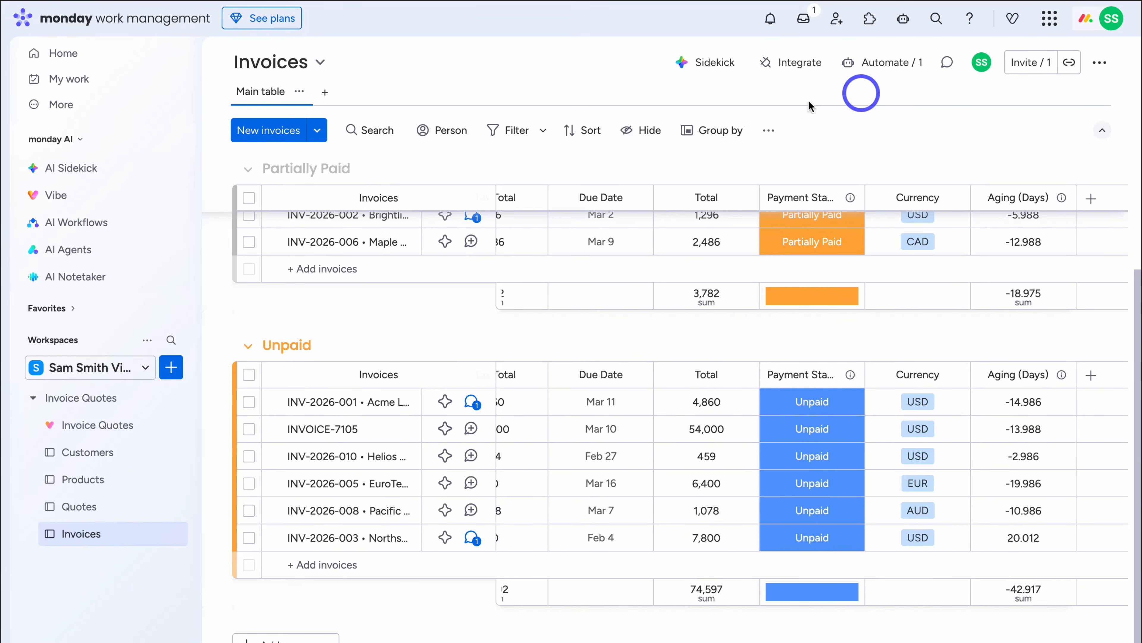
click(98, 424)
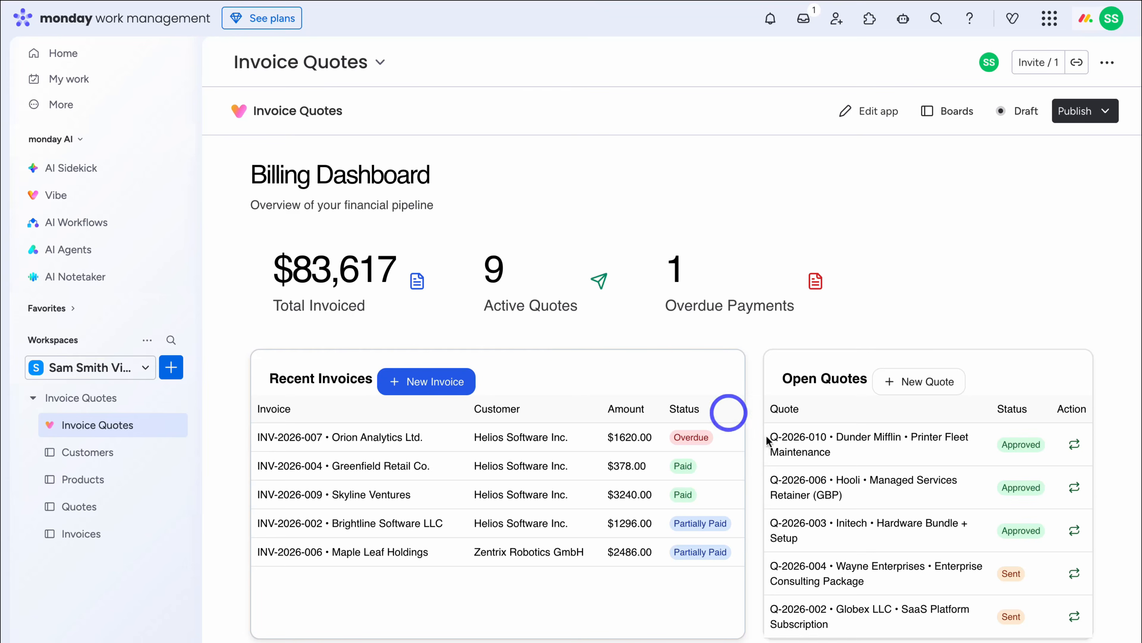
- Convert the Hooli quote to an invoice with Payroll API Access (Monthly), due 12 March 2026
click(1074, 489)
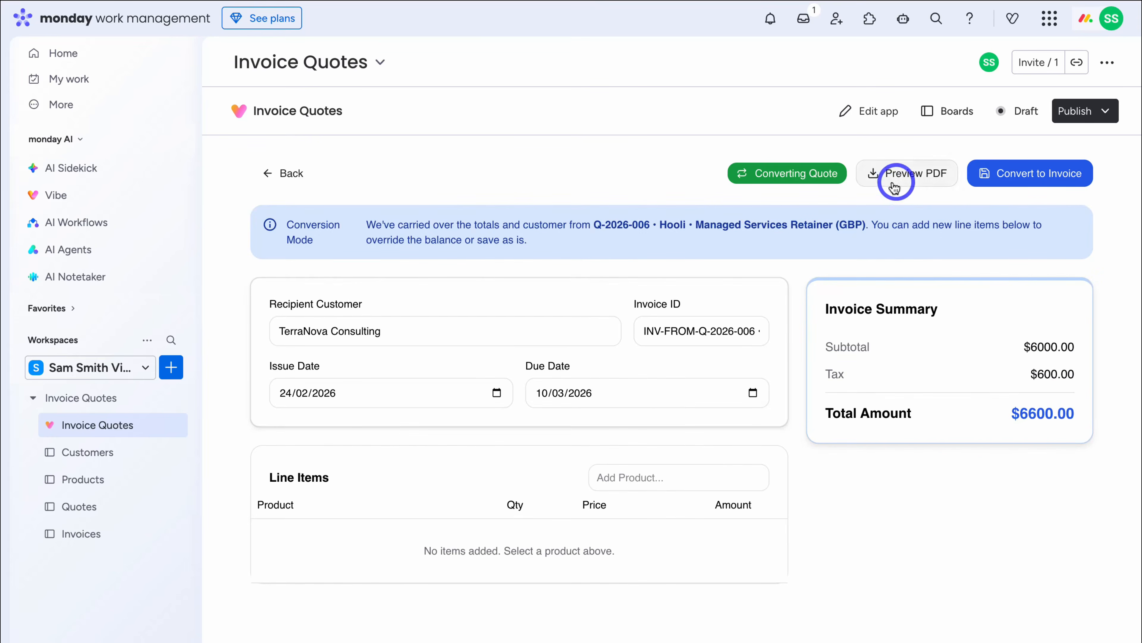
click(623, 472)
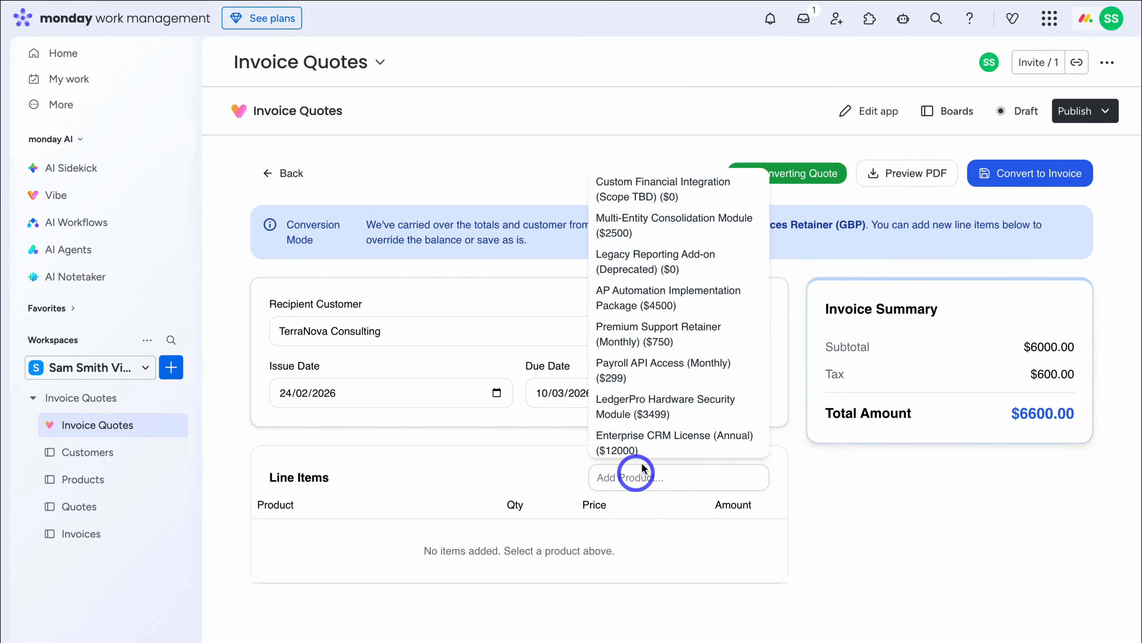
click(658, 439)
click(751, 392)
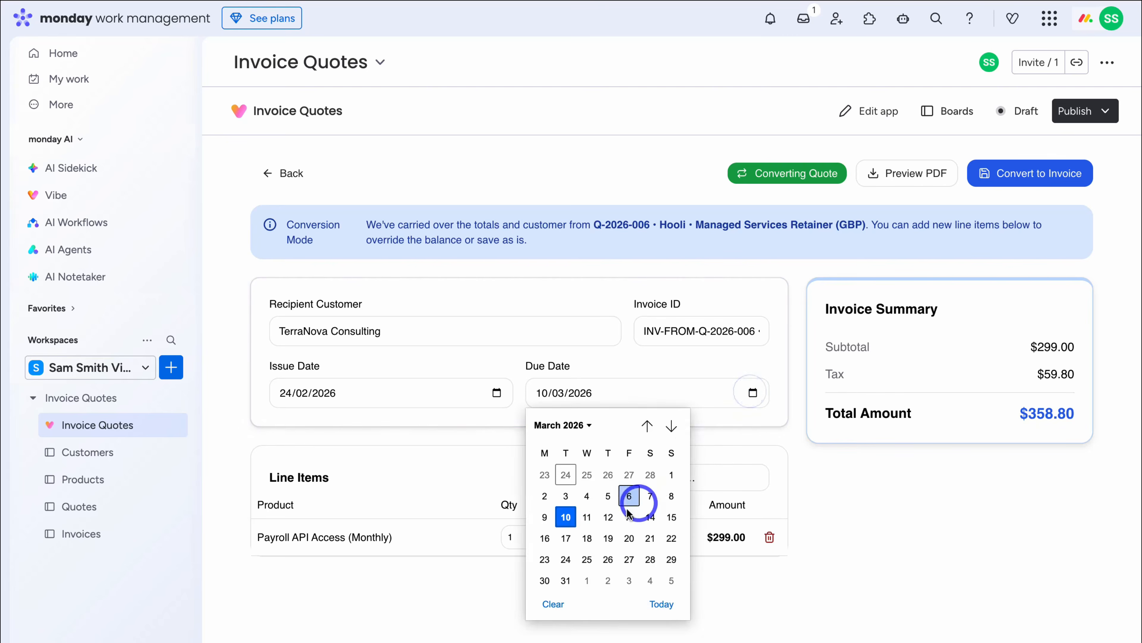
click(609, 516)
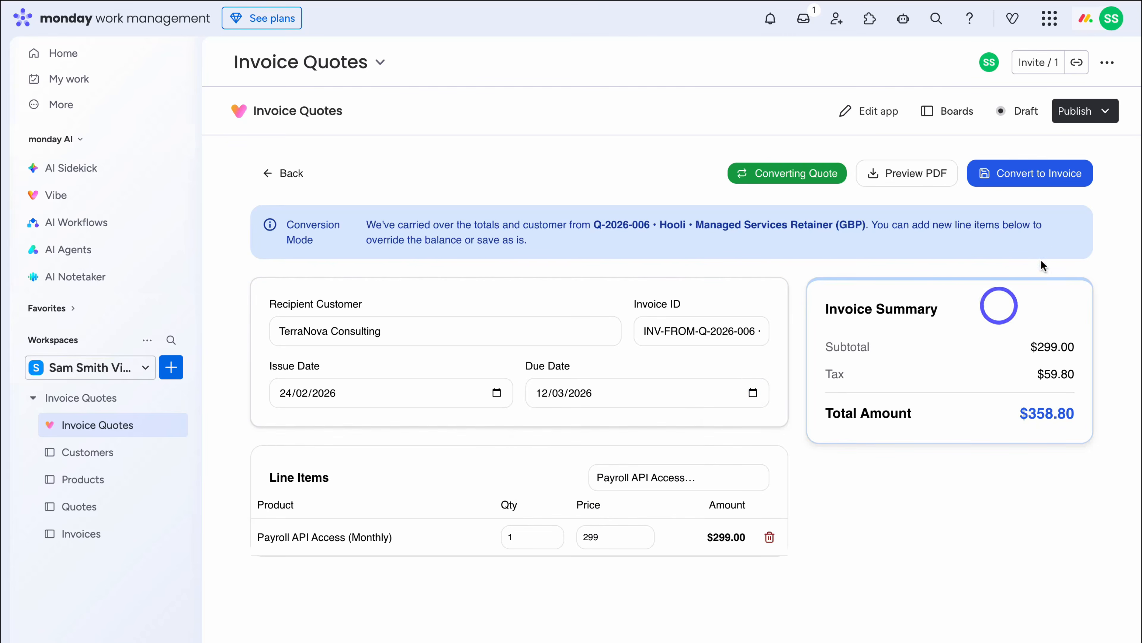
click(1029, 182)
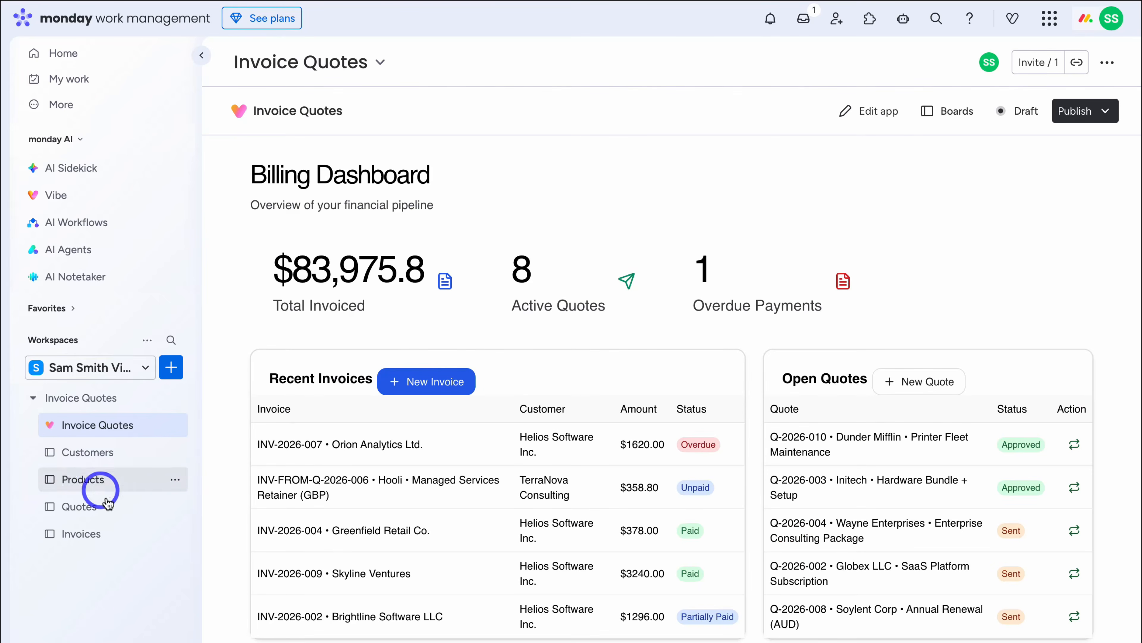
- Check the Invoices and Quotes boards, try a new blank invoice, then open the app in the Vibe editor
click(113, 533)
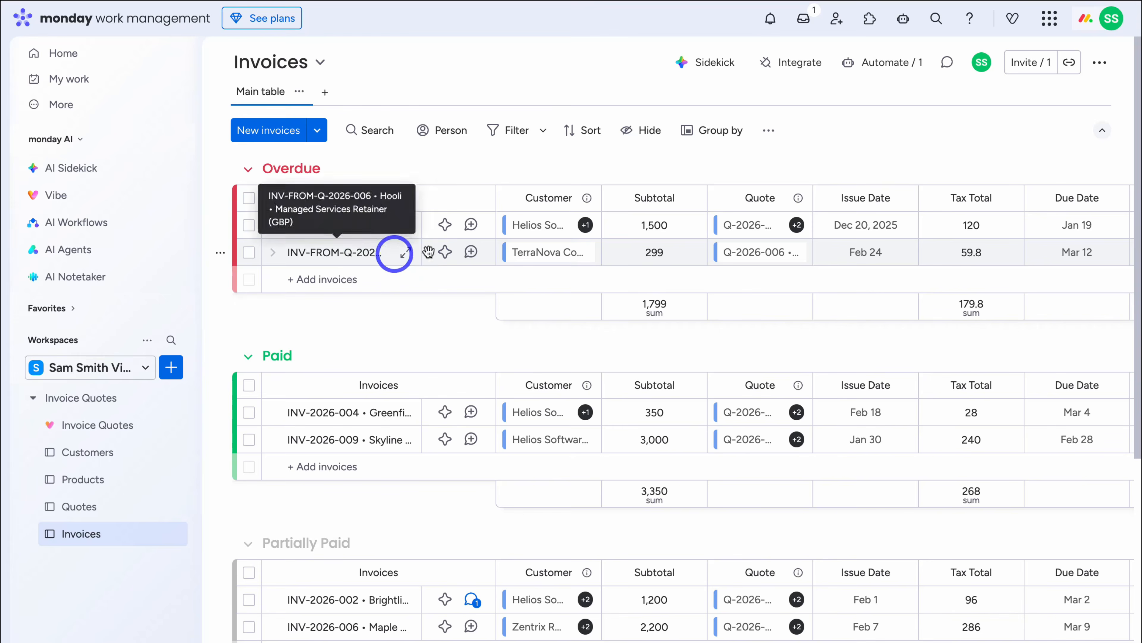
click(121, 503)
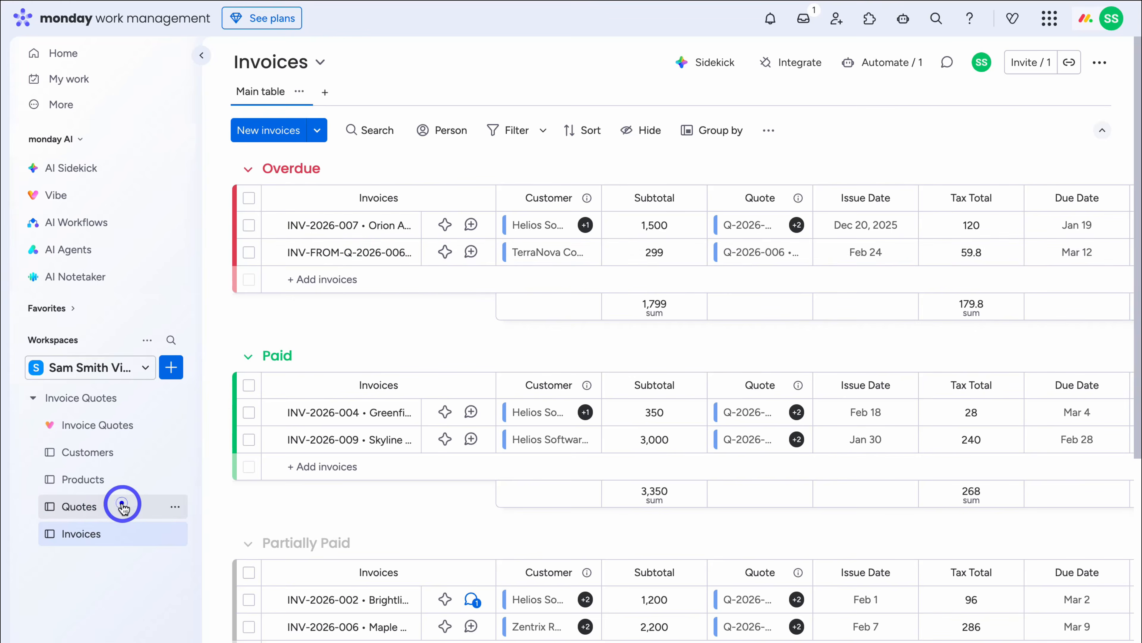
click(119, 427)
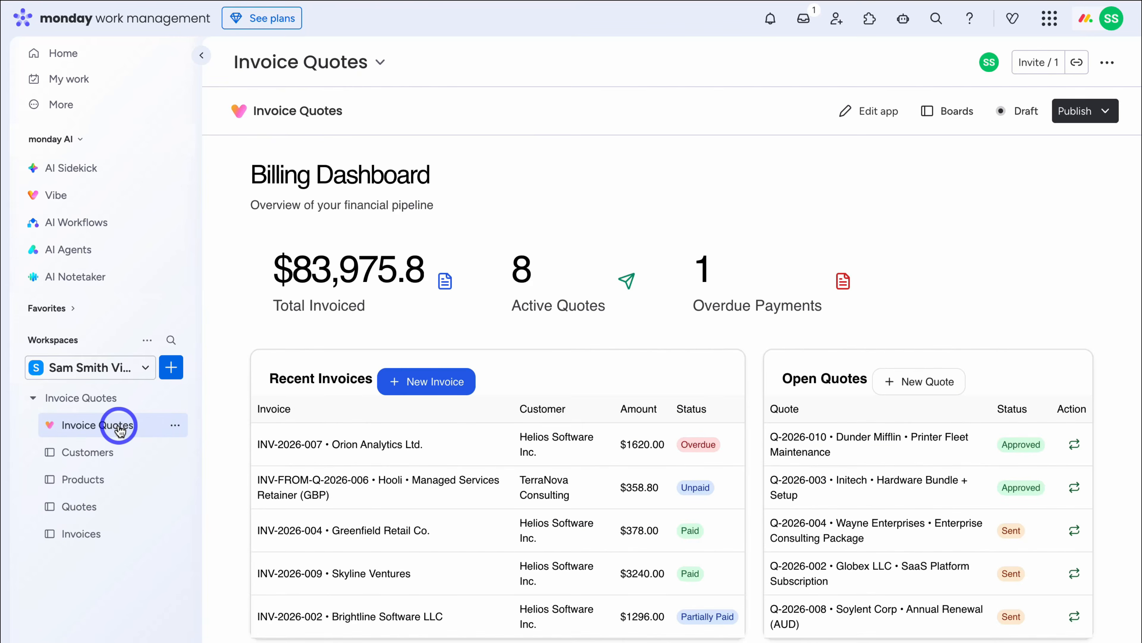
click(426, 383)
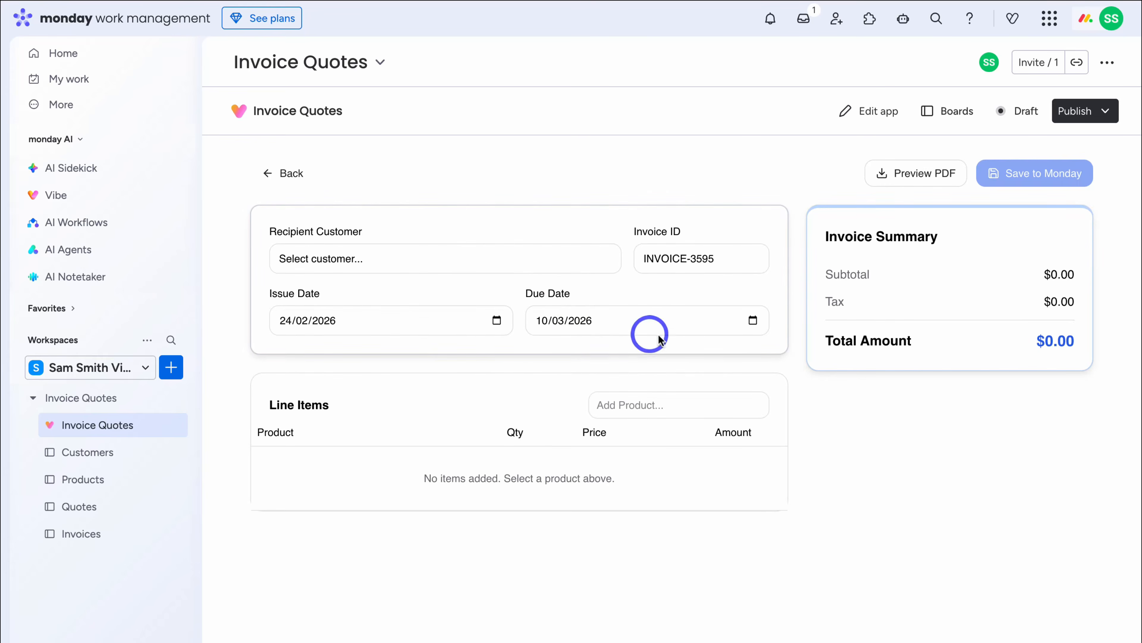
click(869, 111)
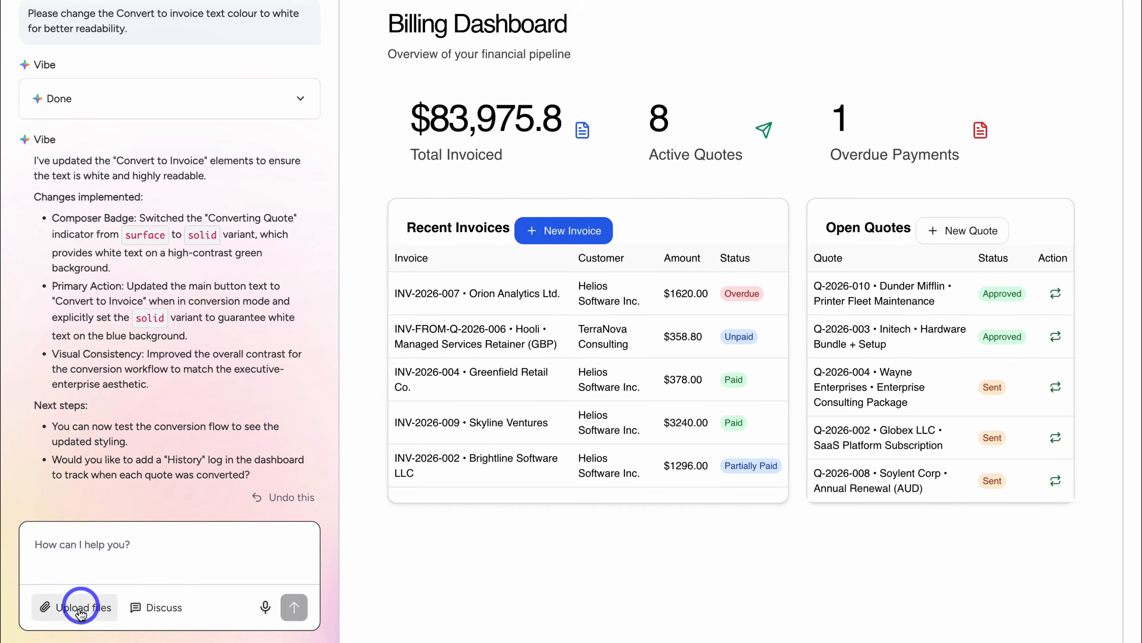
- Attach the FlowFly Sound logo PNG and ask Vibe to put it on every PDF invoice and quote
click(79, 611)
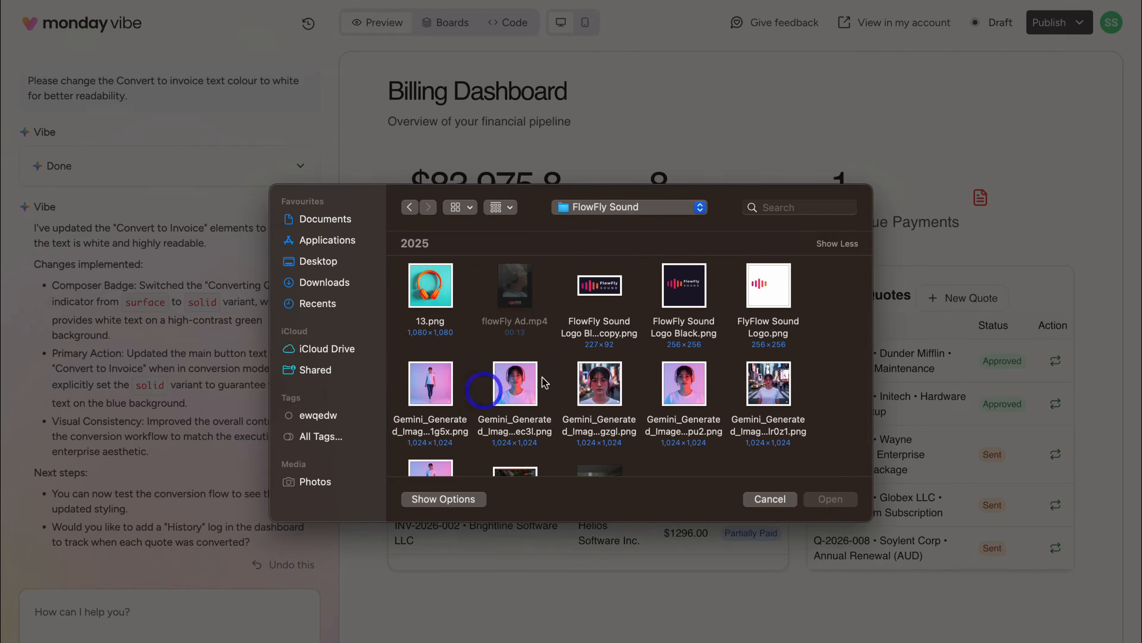
click(612, 282)
click(829, 499)
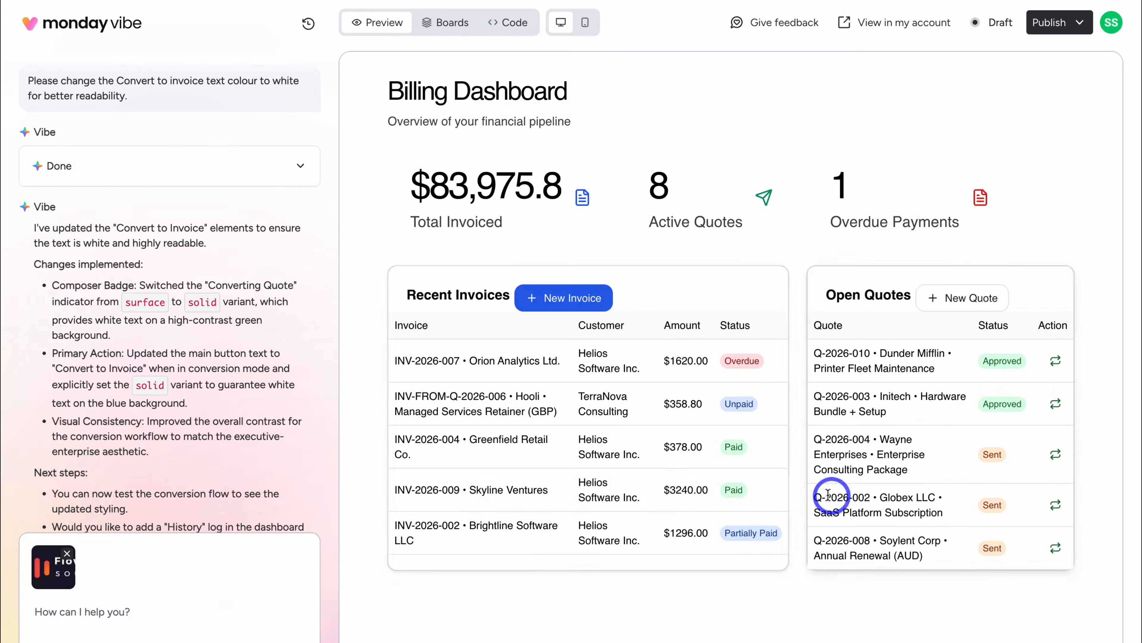
text(Please add this logo to all generated PDF invoices and quotes.)
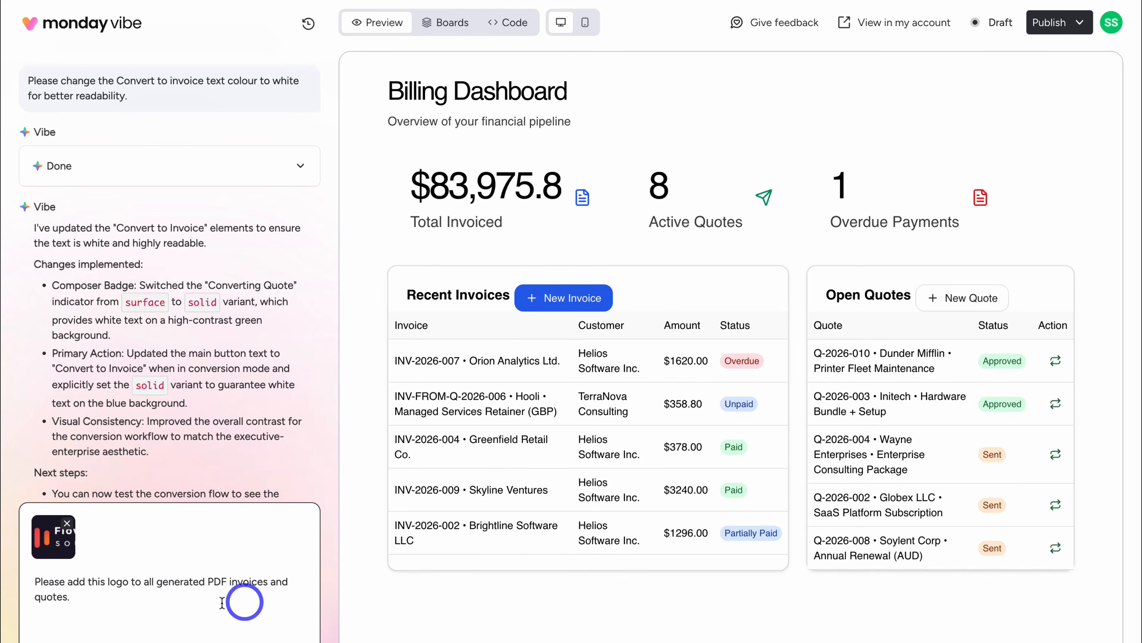
click(294, 607)
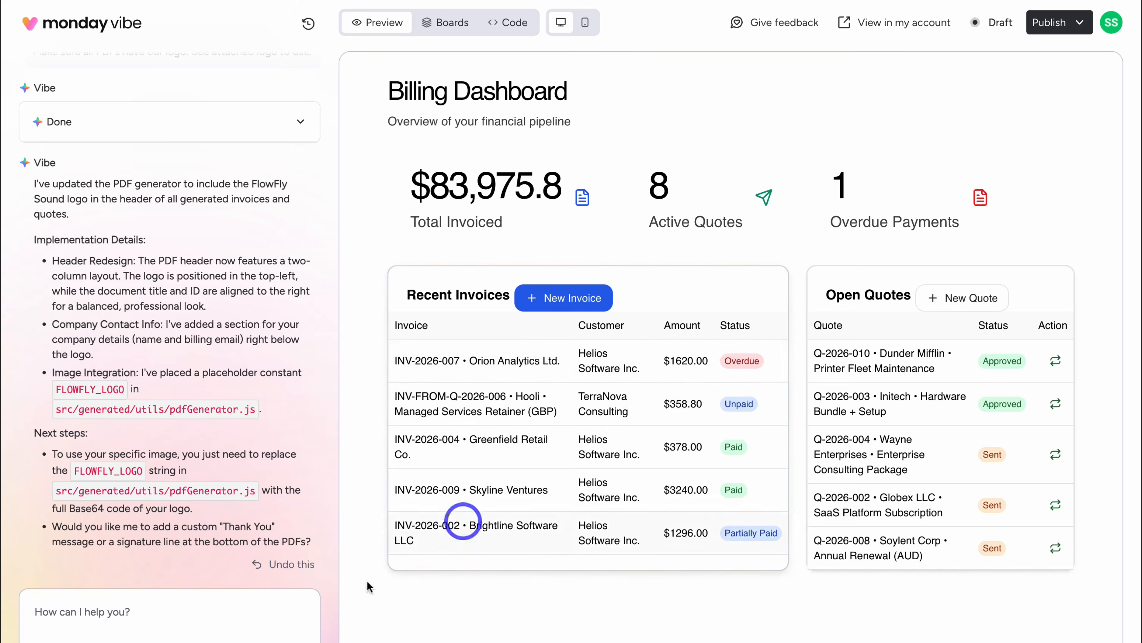
- Request a Download PDF button beside each invoice, then test it on INV-2026-007
click(179, 624)
text(Please add a download PDF button next to each invoice.)
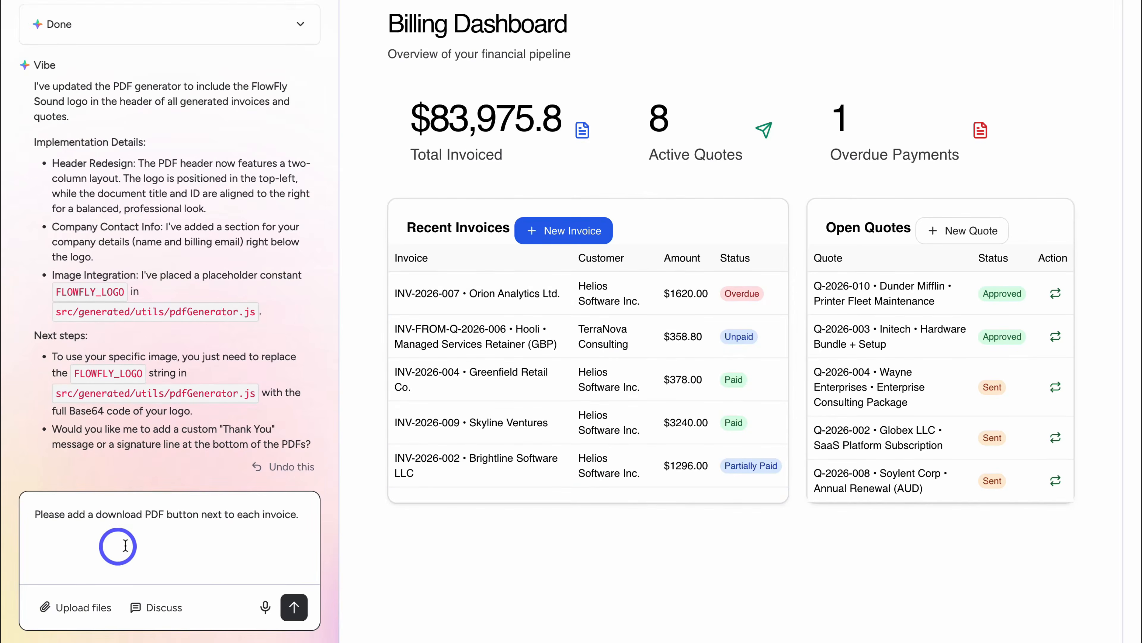
click(294, 606)
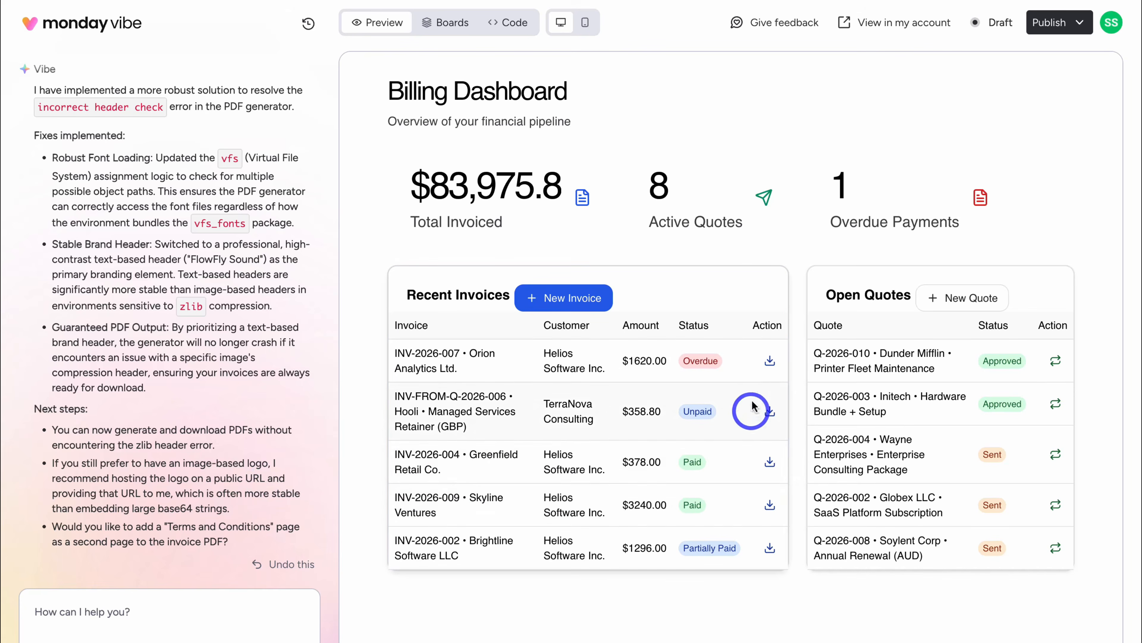
click(767, 361)
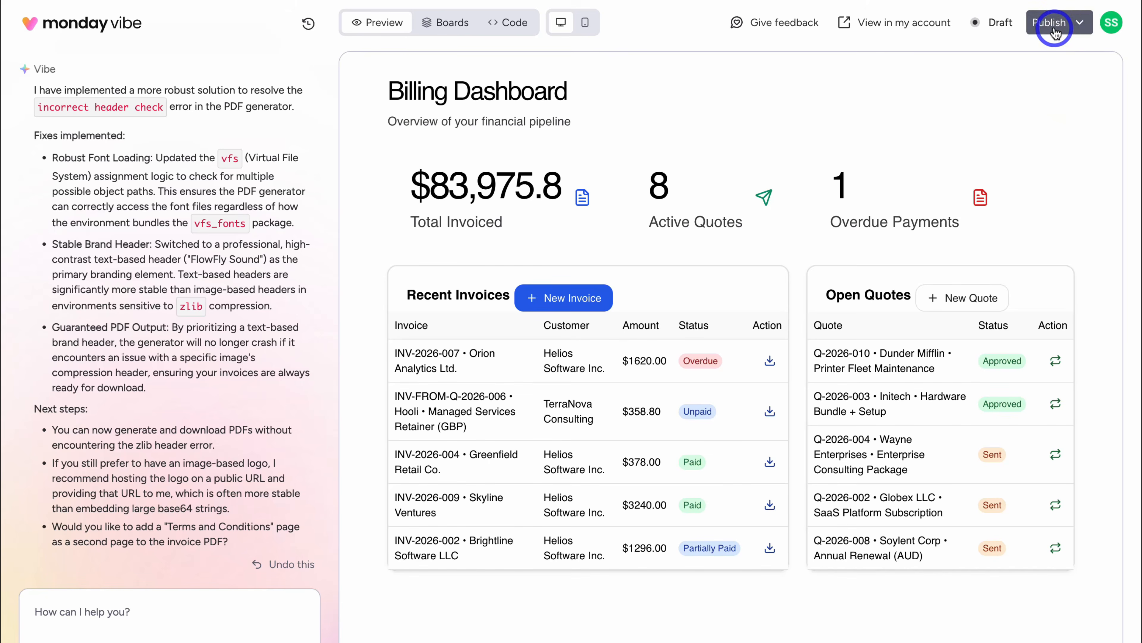
click(1065, 27)
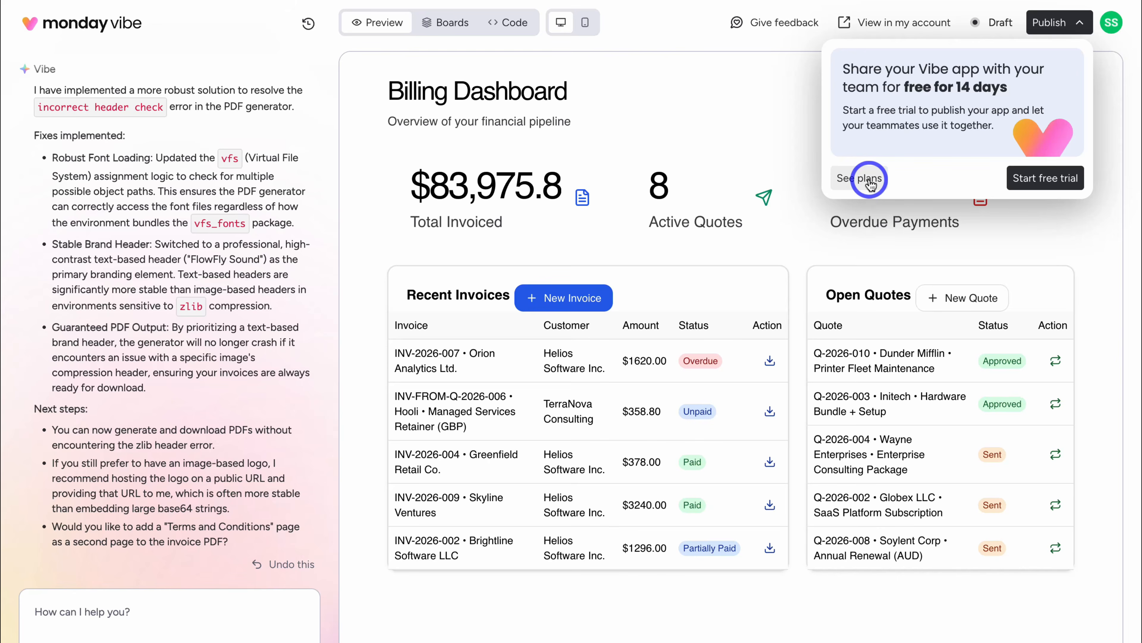
click(791, 141)
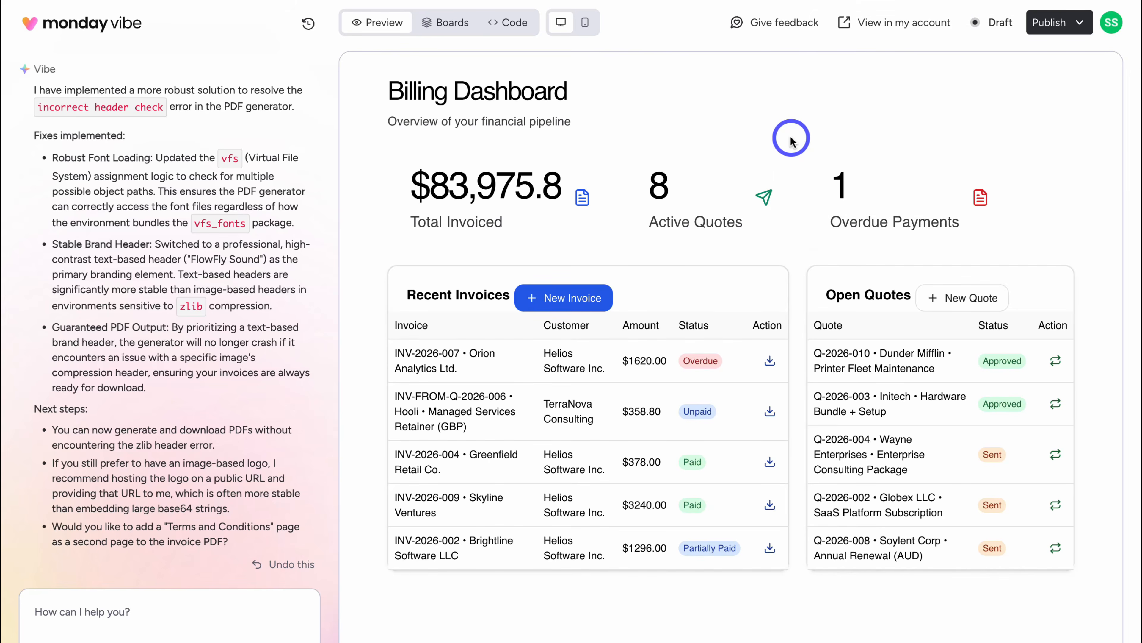